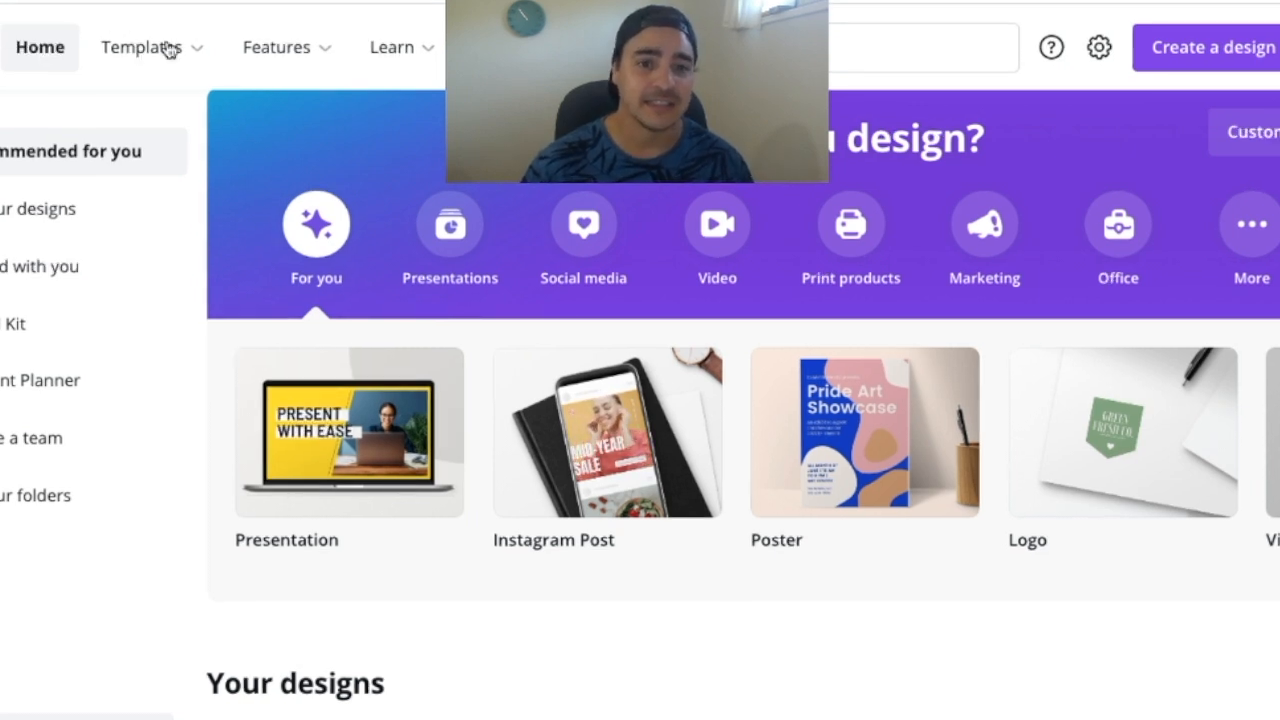
Create a blank YouTube Thumbnail design, finding the format by searching for "youtube"
{"action": "mouse_move", "coordinate": [200, 55]}
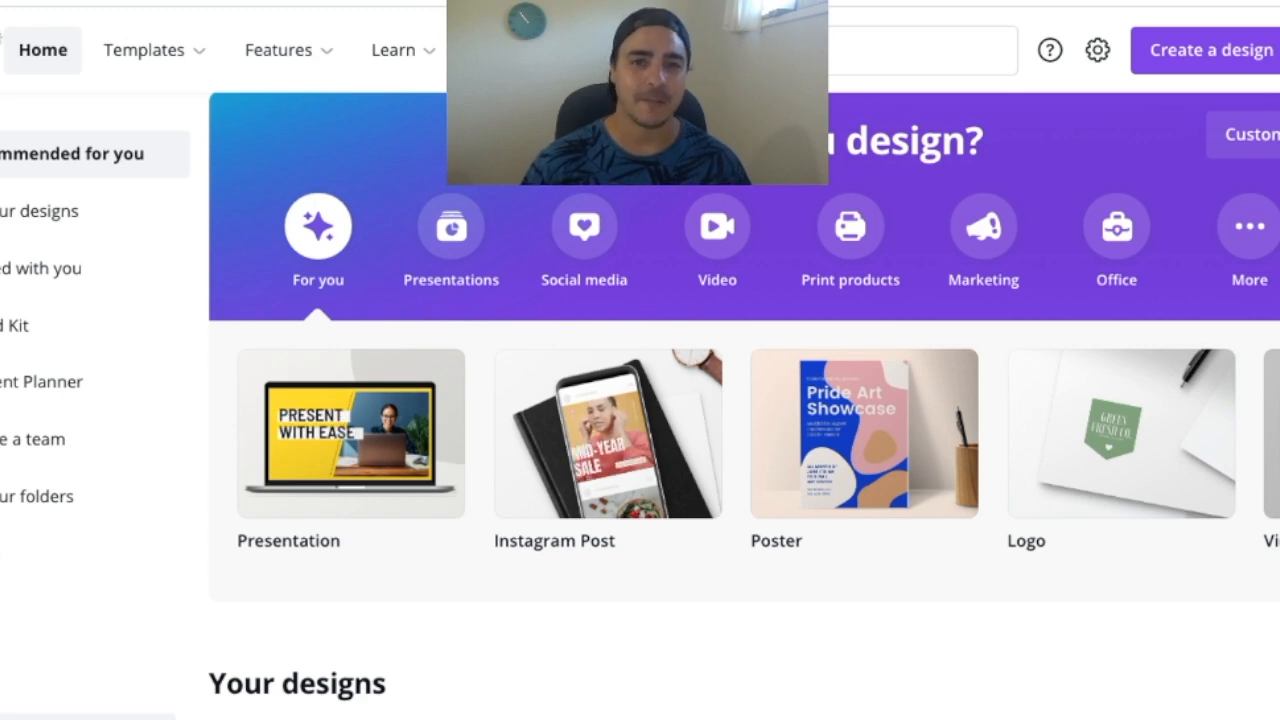
{"action": "scroll", "coordinate": [640, 400], "scroll_direction": "down", "scroll_amount": 2}
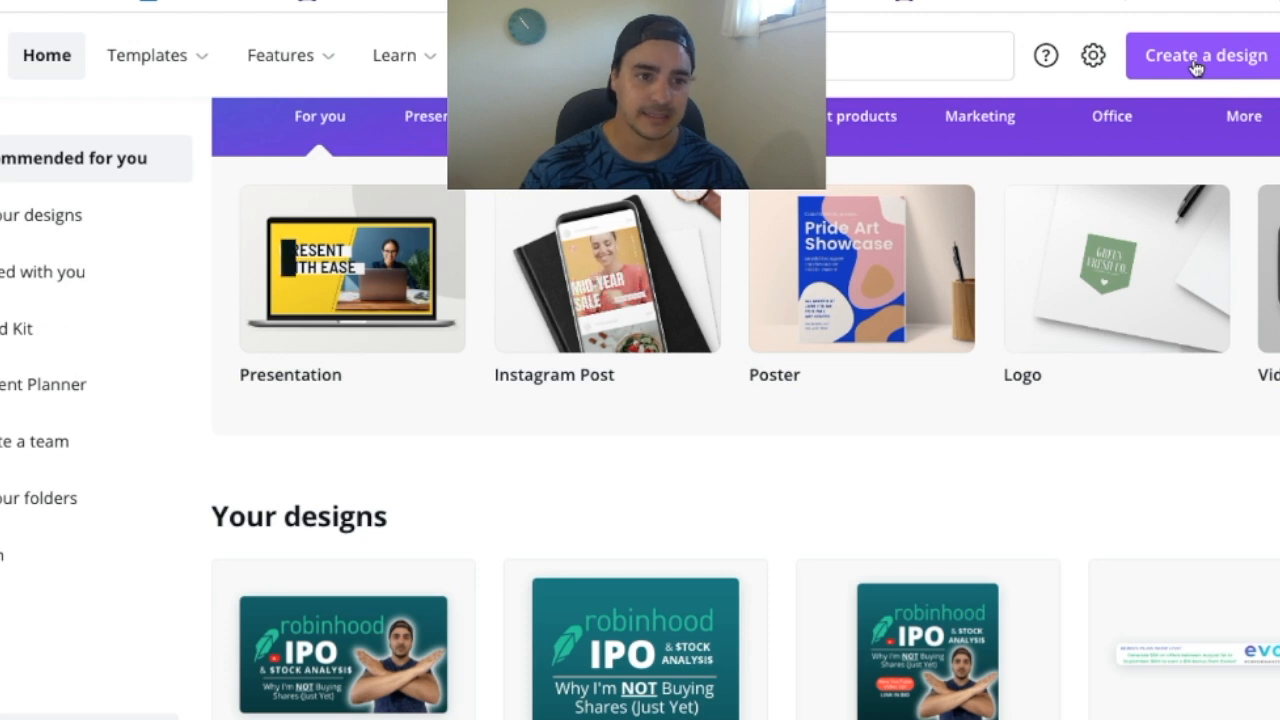
{"action": "left_click", "coordinate": [1197, 62]}
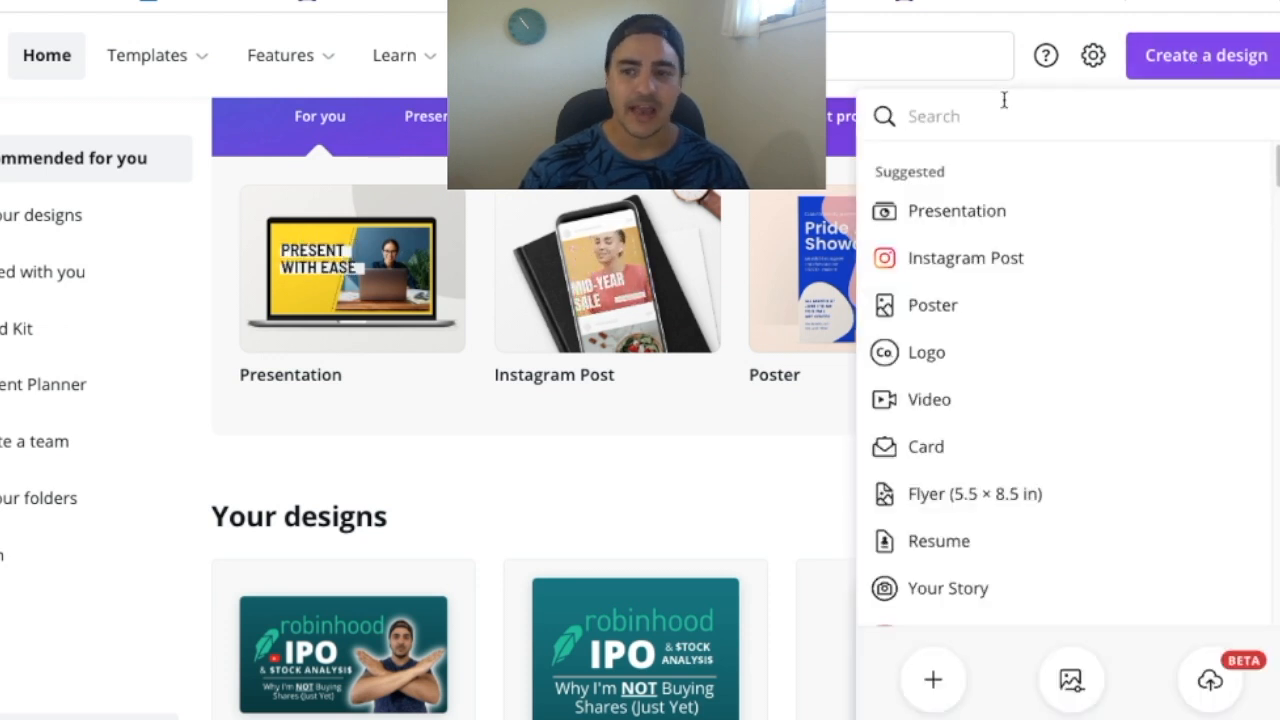
{"action": "type", "text": "youtube"}
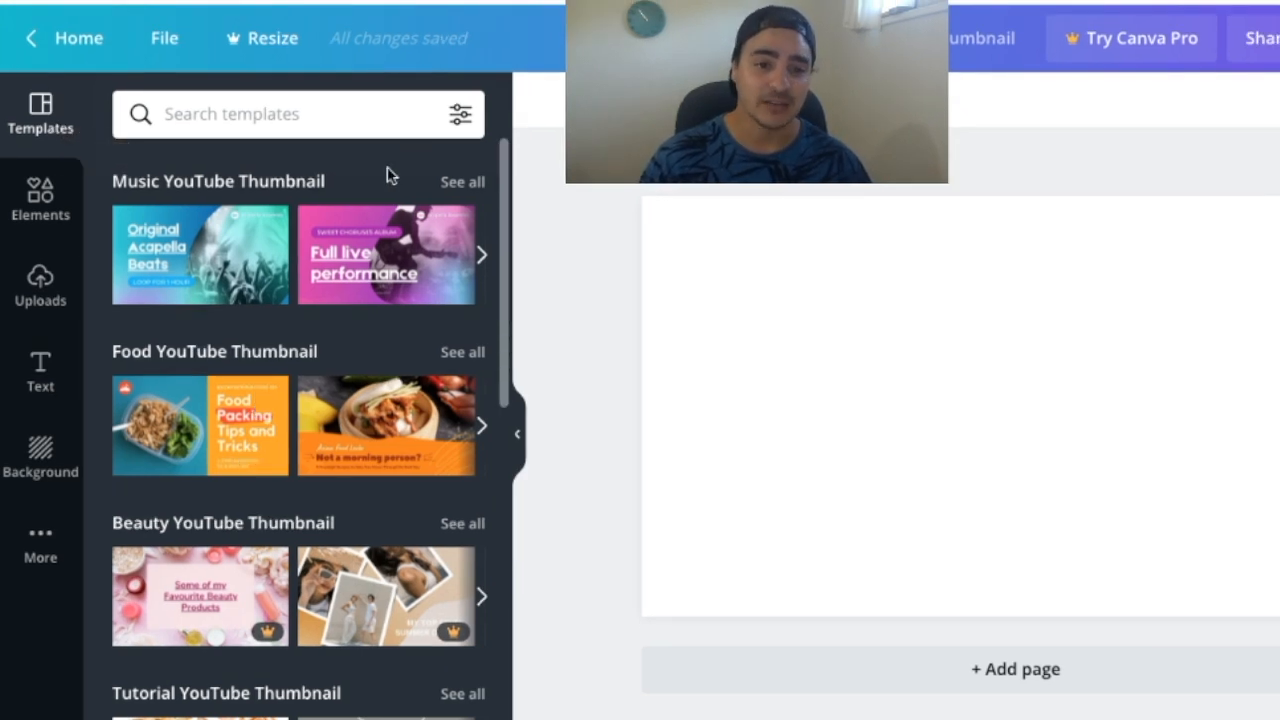
Browse the YouTube thumbnail templates and try the music template "Full live performance" on the page
{"action": "scroll", "coordinate": [386, 316], "scroll_direction": "down", "scroll_amount": 4}
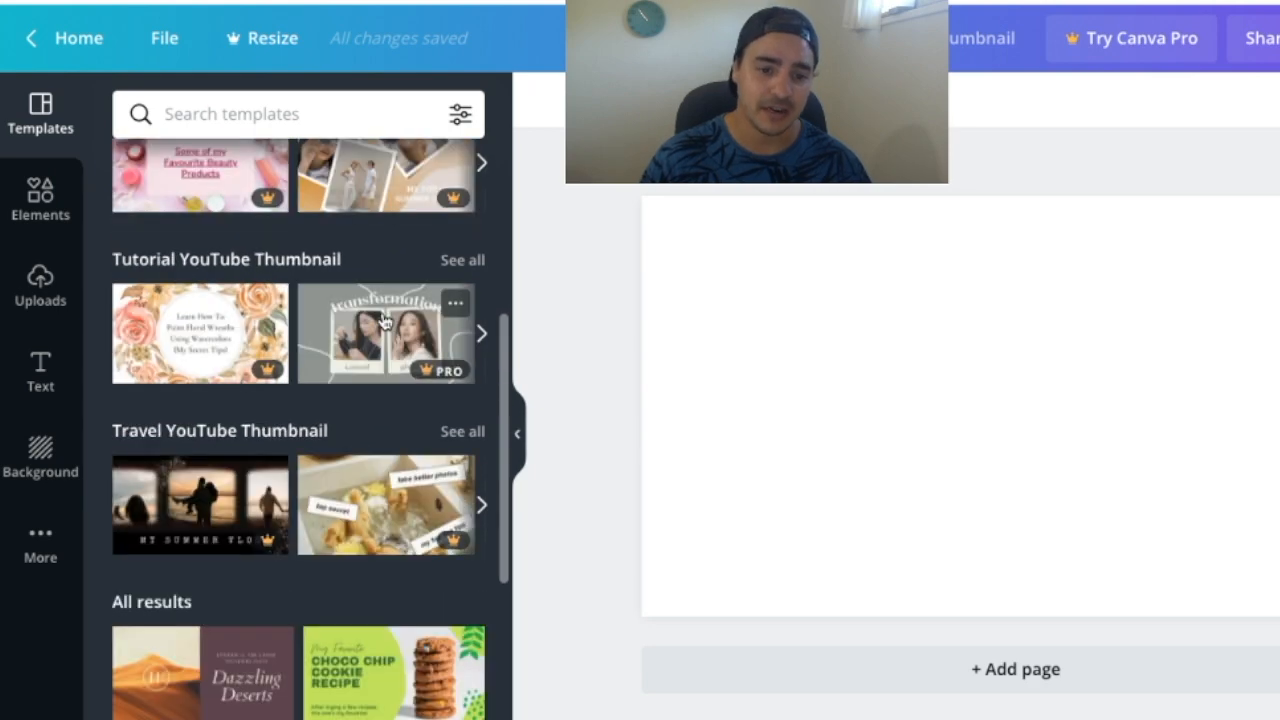
{"action": "scroll", "coordinate": [384, 320], "scroll_direction": "down", "scroll_amount": 2}
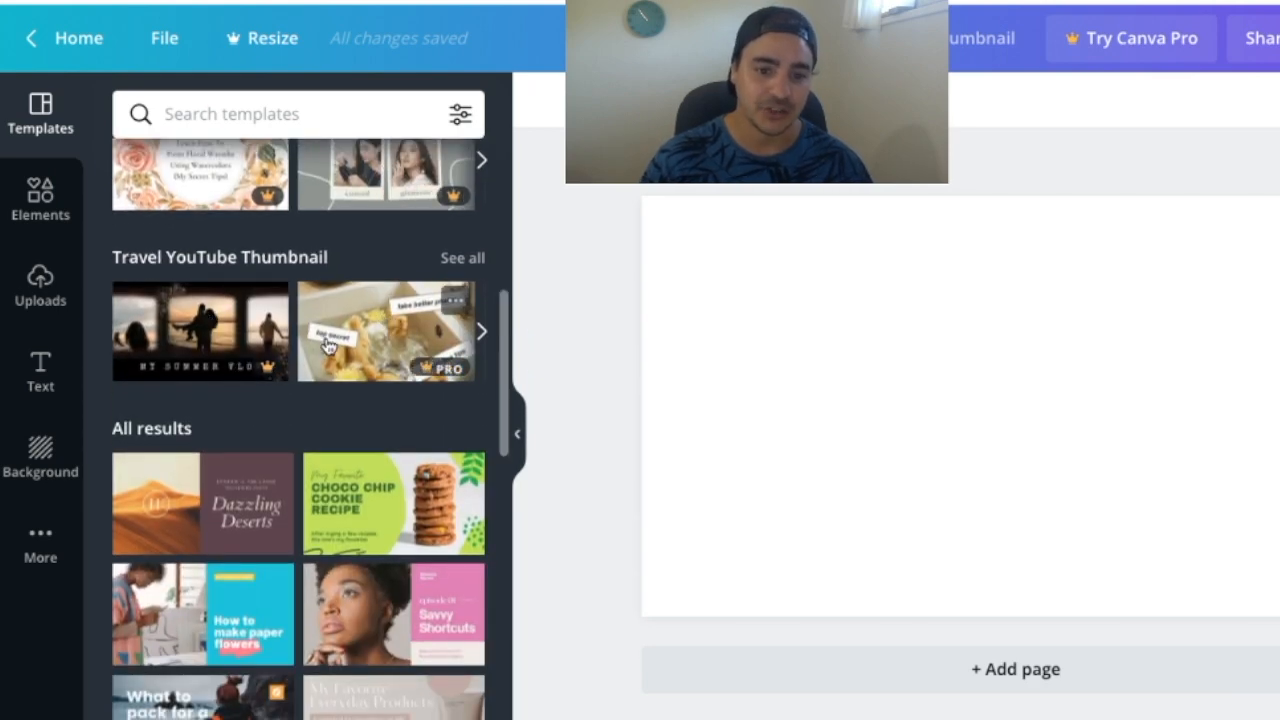
{"action": "scroll", "coordinate": [328, 345], "scroll_direction": "up", "scroll_amount": 6}
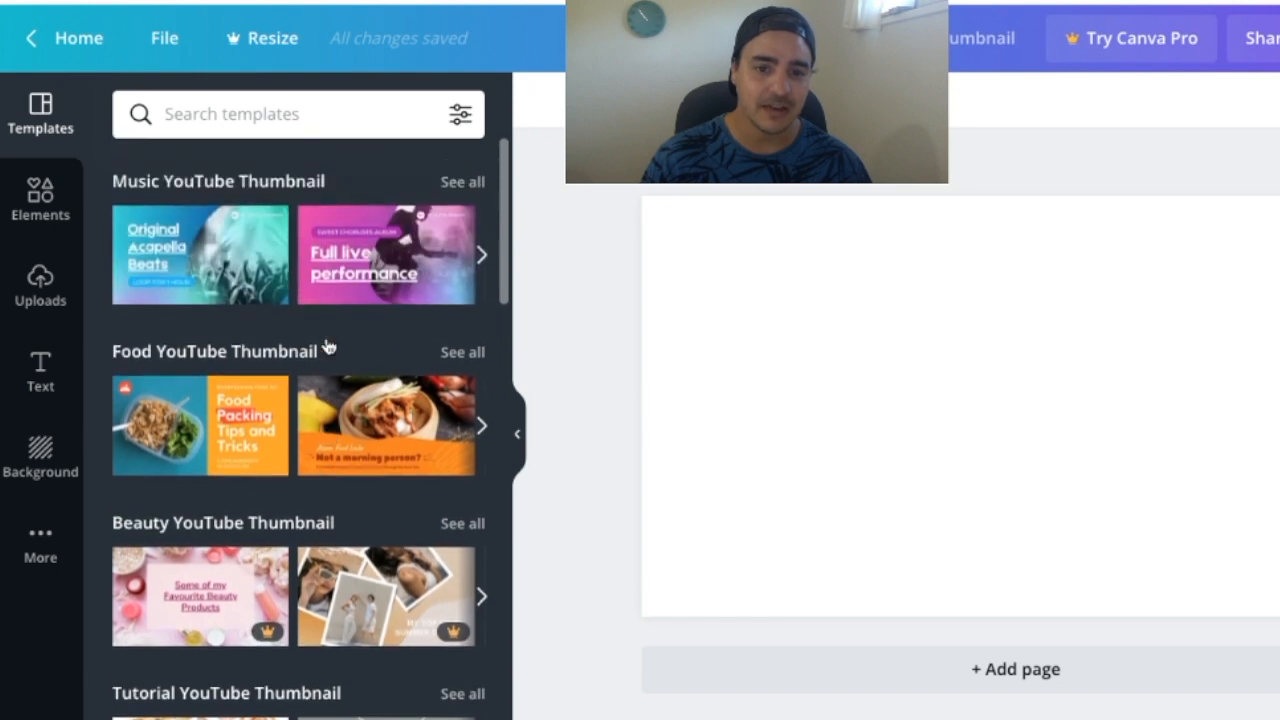
{"action": "left_click", "coordinate": [333, 272]}
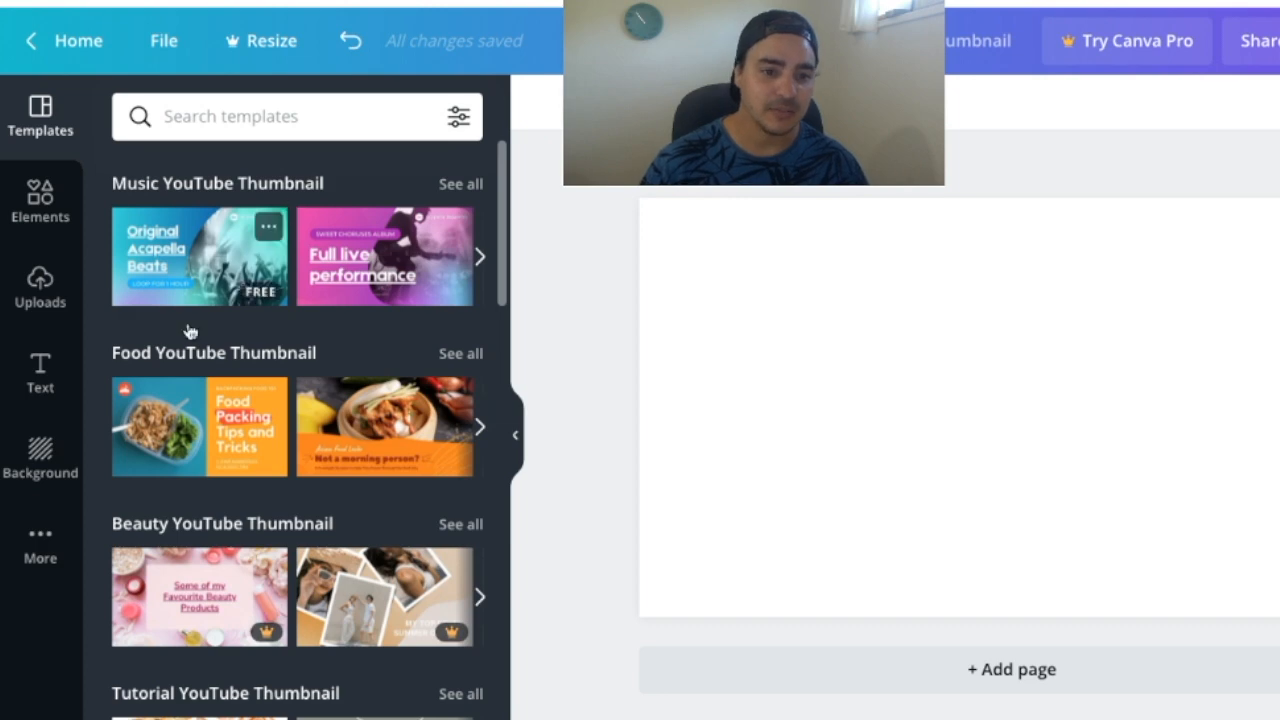
Browse the backgrounds and apply the free light-orange gradient to the page
{"action": "left_click", "coordinate": [40, 460]}
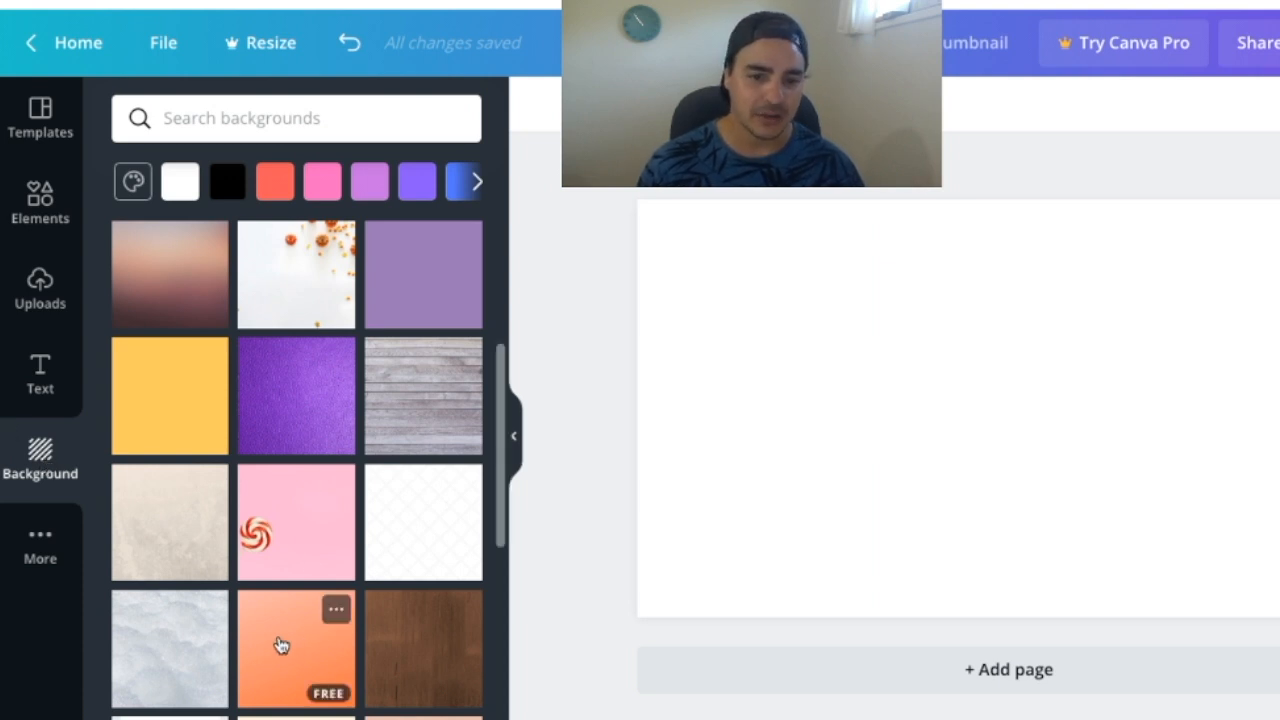
{"action": "scroll", "coordinate": [284, 643], "scroll_direction": "down", "scroll_amount": 4}
{"action": "scroll", "coordinate": [300, 640], "scroll_direction": "up", "scroll_amount": 2}
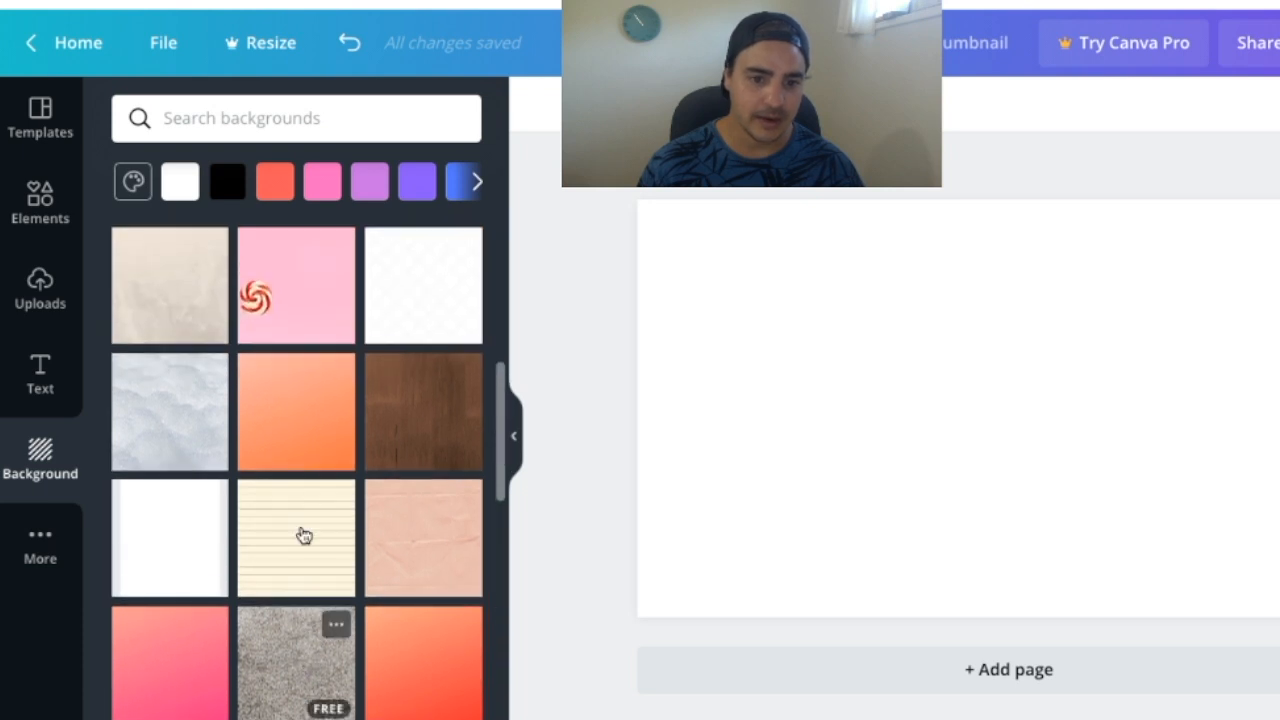
{"action": "left_click", "coordinate": [286, 397]}
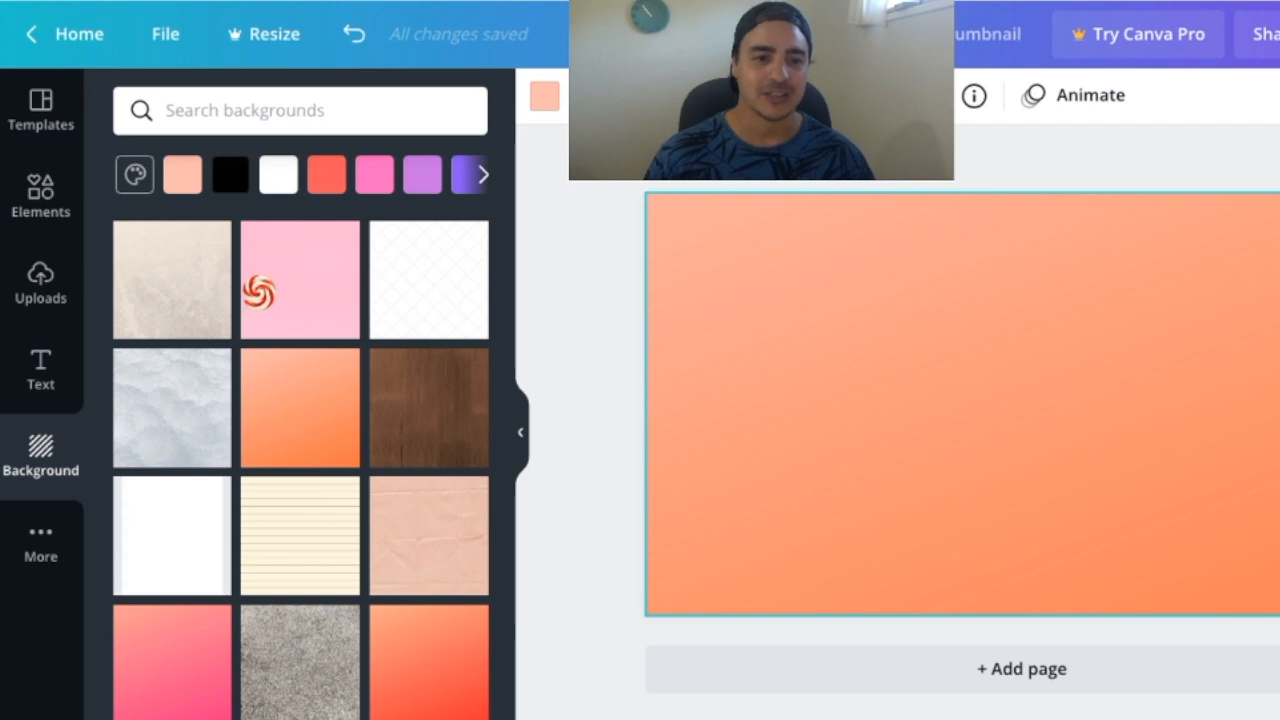
Add a heading reading "THUMBNAILS" and enlarge it to span almost the full page width
{"action": "left_click", "coordinate": [57, 363]}
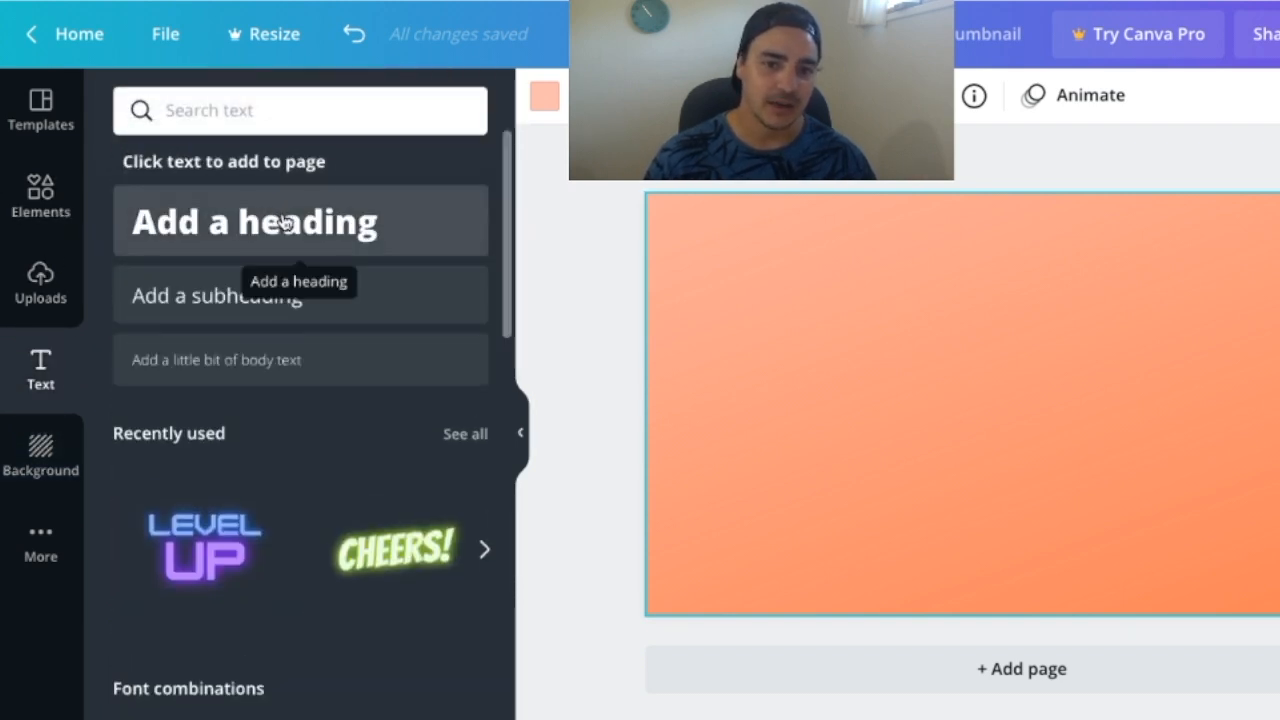
{"action": "left_click", "coordinate": [284, 222]}
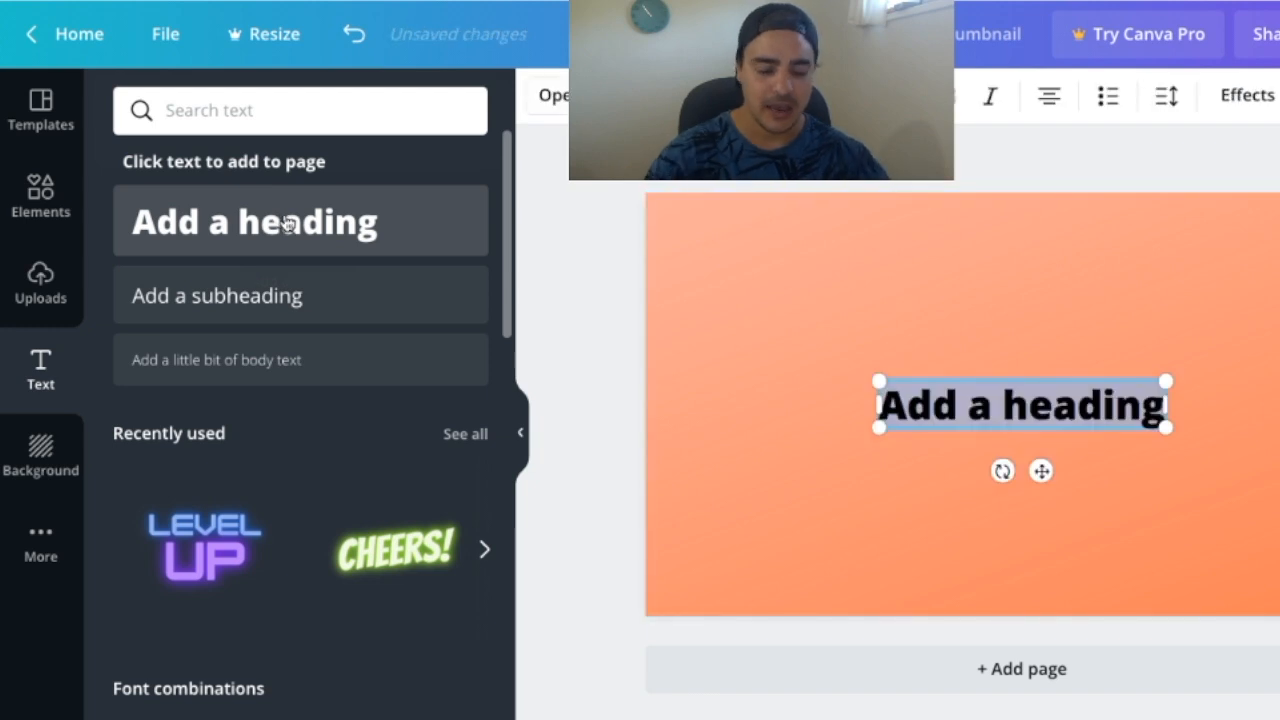
{"action": "type", "text": "THUMBNAIL"}
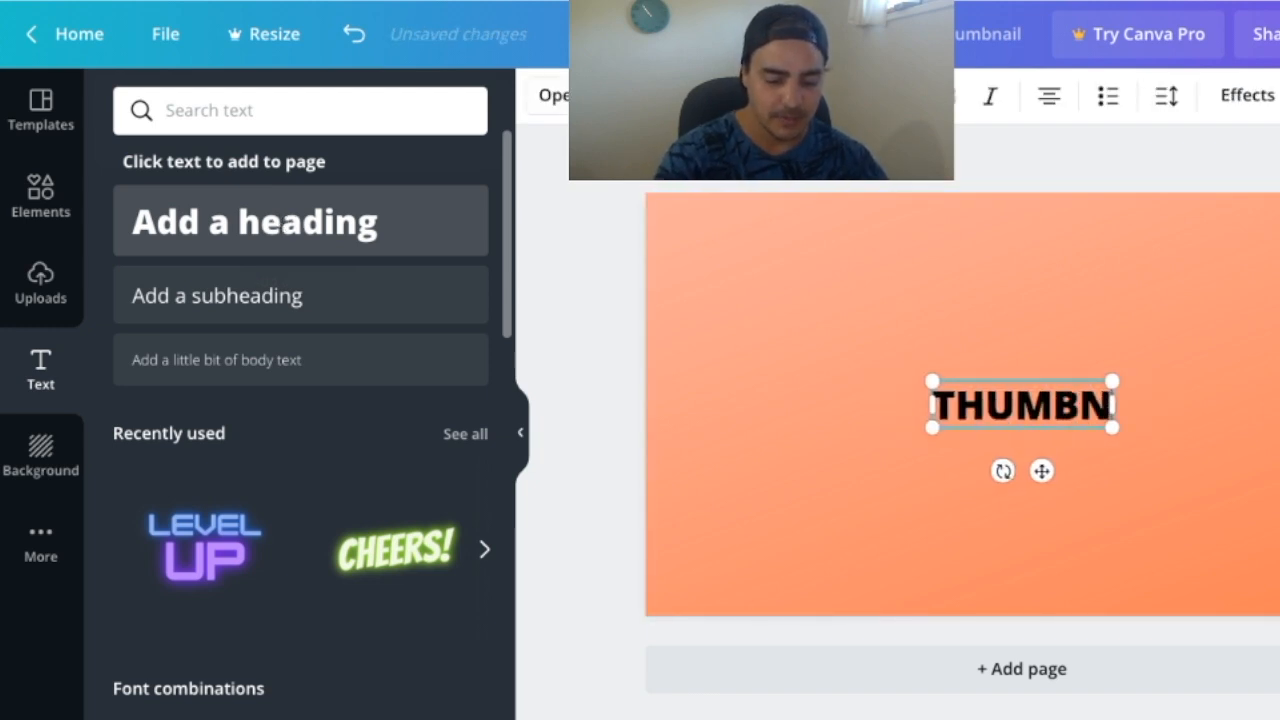
{"action": "type", "text": "S"}
{"action": "left_click_drag", "start_coordinate": [888, 381], "coordinate": [702, 266]}
{"action": "left_click_drag", "start_coordinate": [578, 266], "coordinate": [564, 346]}
{"action": "left_click_drag", "start_coordinate": [1034, 343], "coordinate": [1234, 329]}
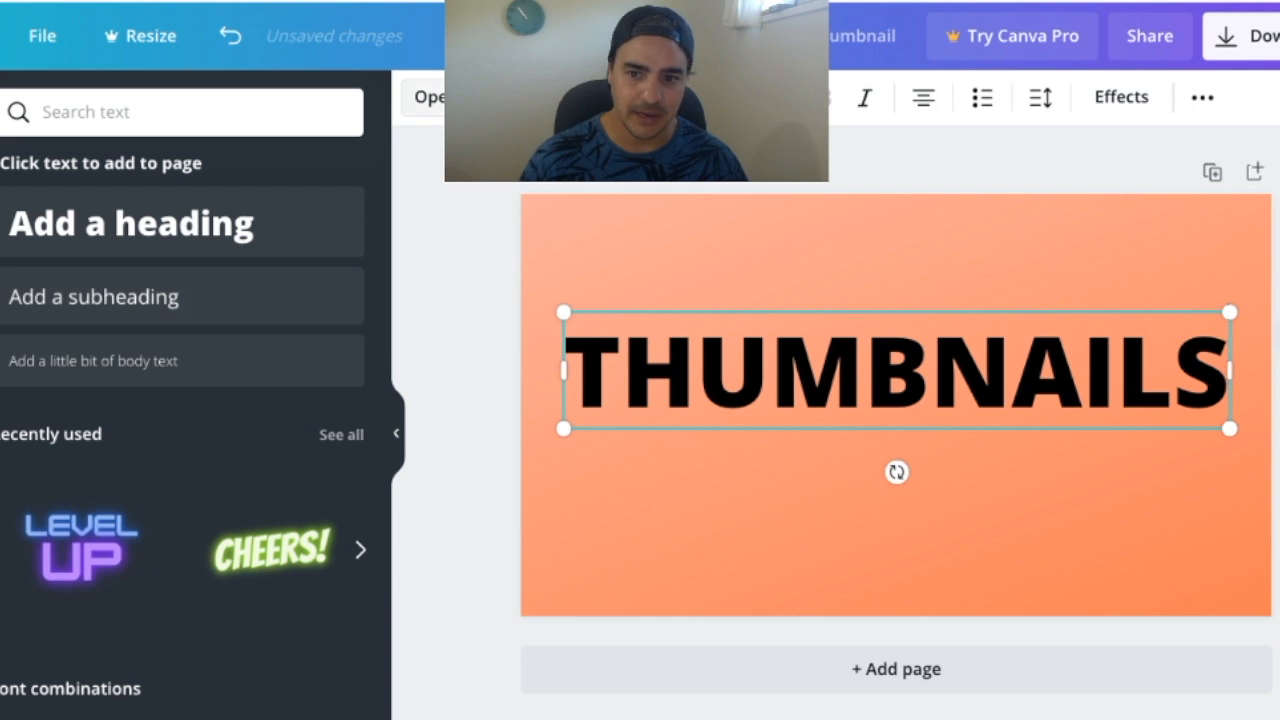
Change the heading's font to Gagalin, then enlarge it to nearly the page width and place it in the page's upper half
{"action": "left_click", "coordinate": [425, 97]}
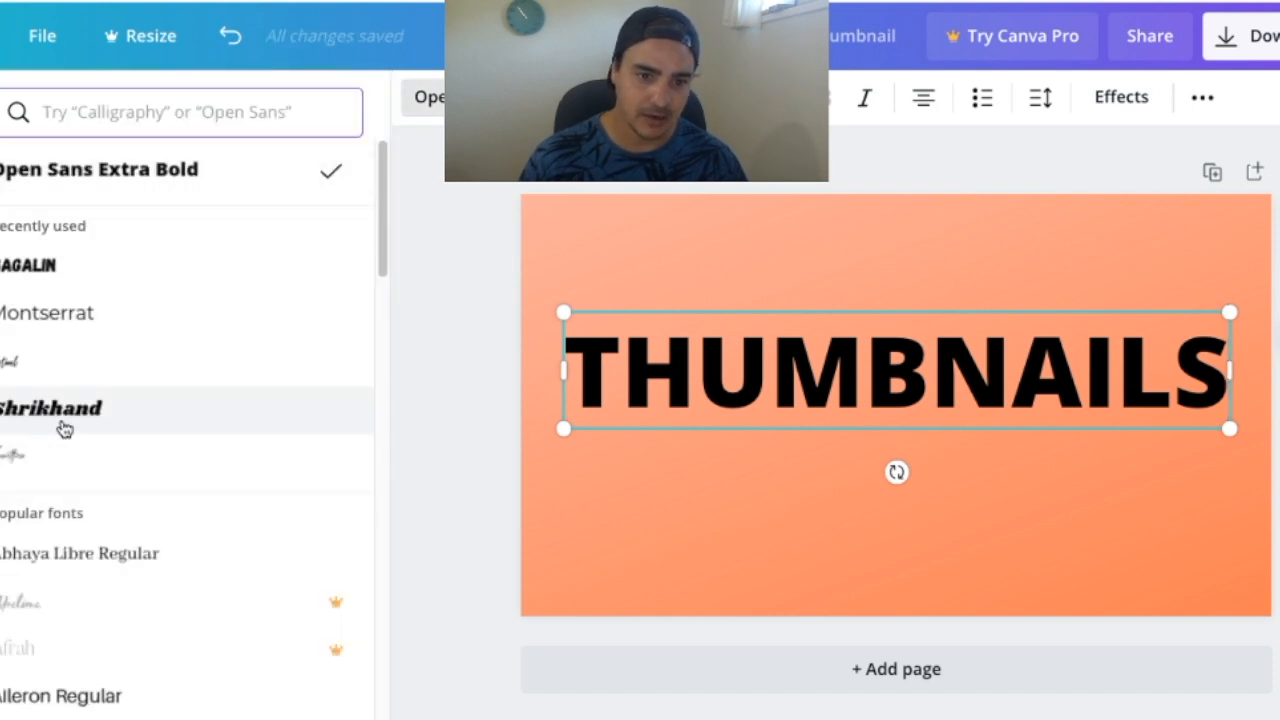
{"action": "left_click", "coordinate": [45, 271]}
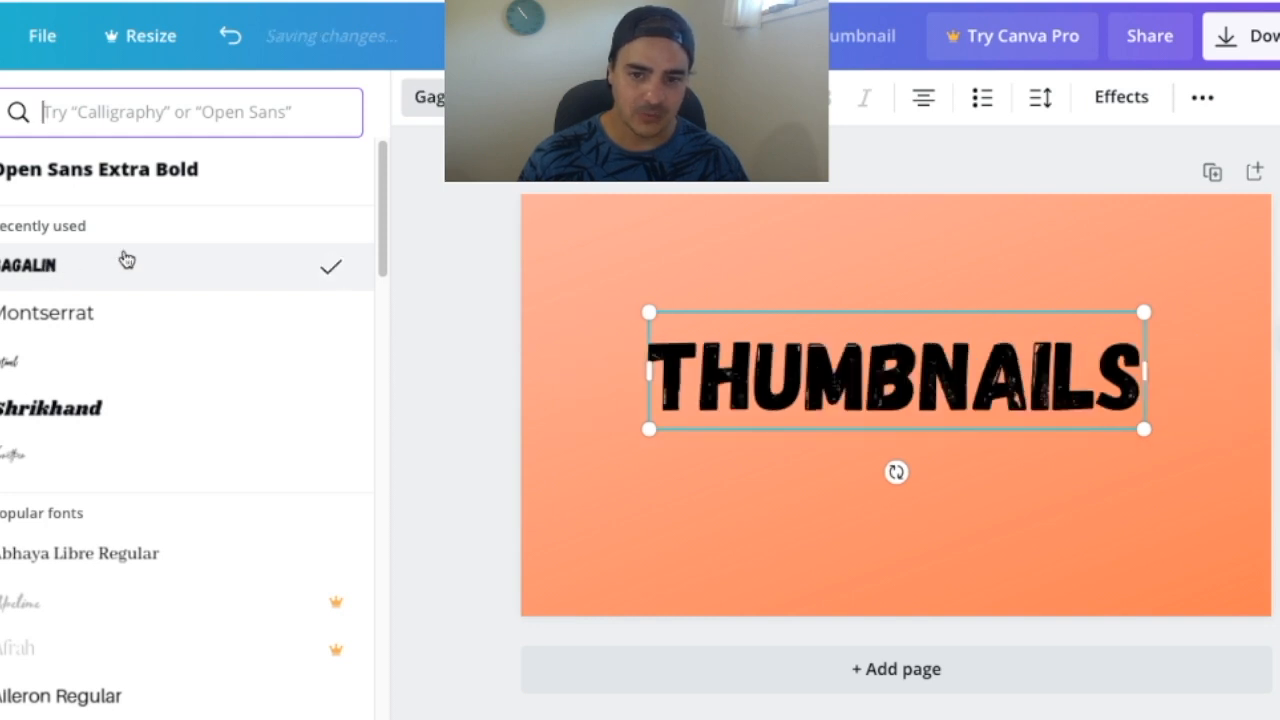
{"action": "left_click", "coordinate": [482, 97]}
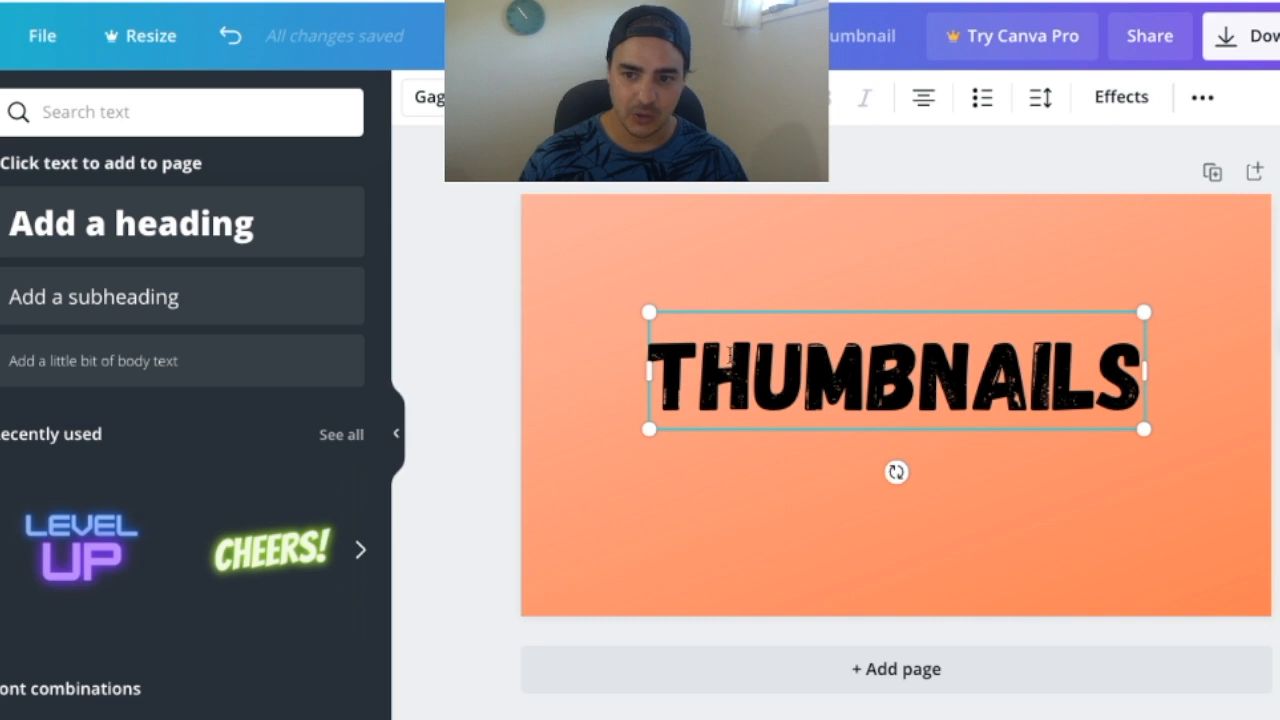
{"action": "left_click_drag", "start_coordinate": [645, 309], "coordinate": [563, 290]}
{"action": "left_click_drag", "start_coordinate": [879, 342], "coordinate": [879, 330]}
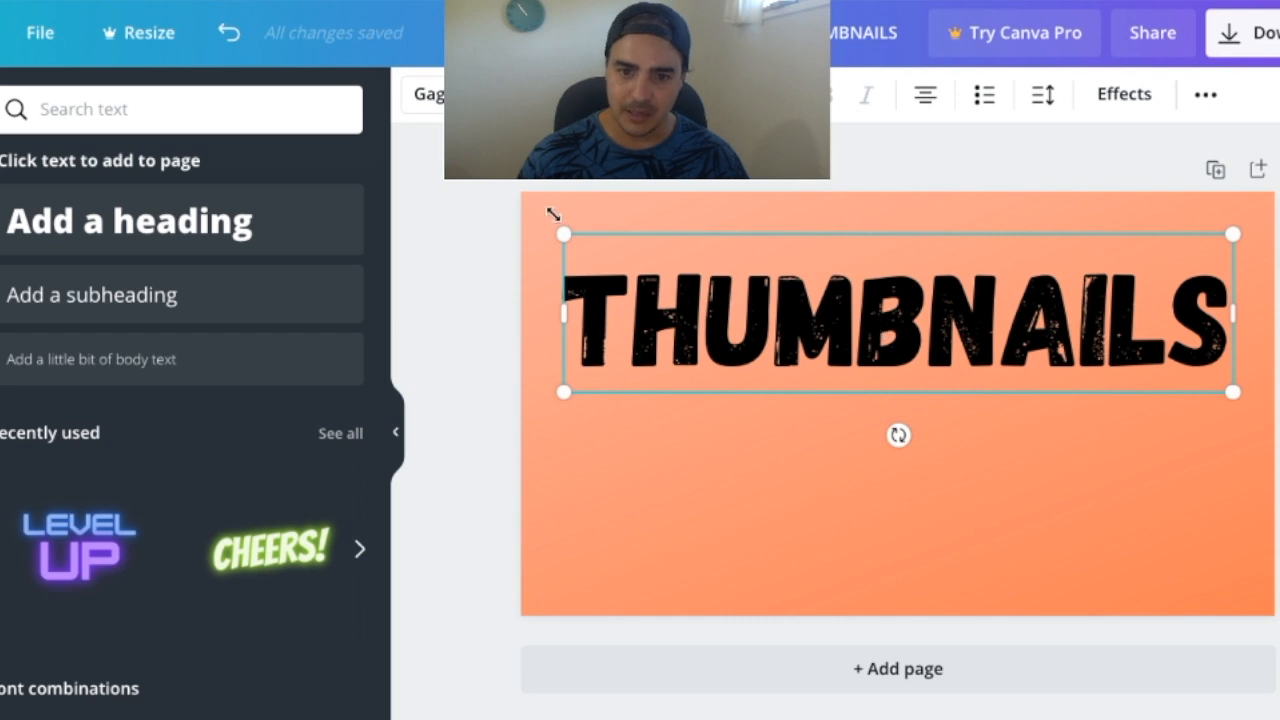
{"action": "left_click", "coordinate": [459, 328]}
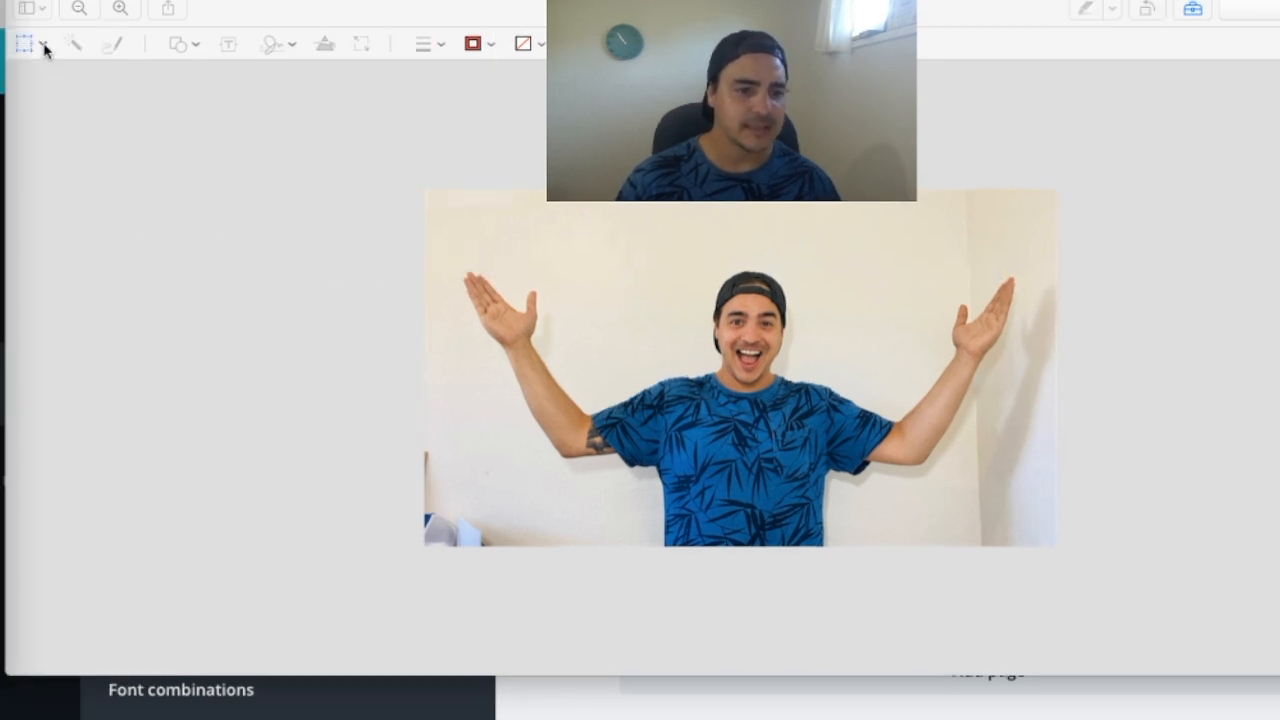
In the Preview window with the photo, outline the man with the Smart Lasso, including both raised arms
{"action": "left_click", "coordinate": [44, 46]}
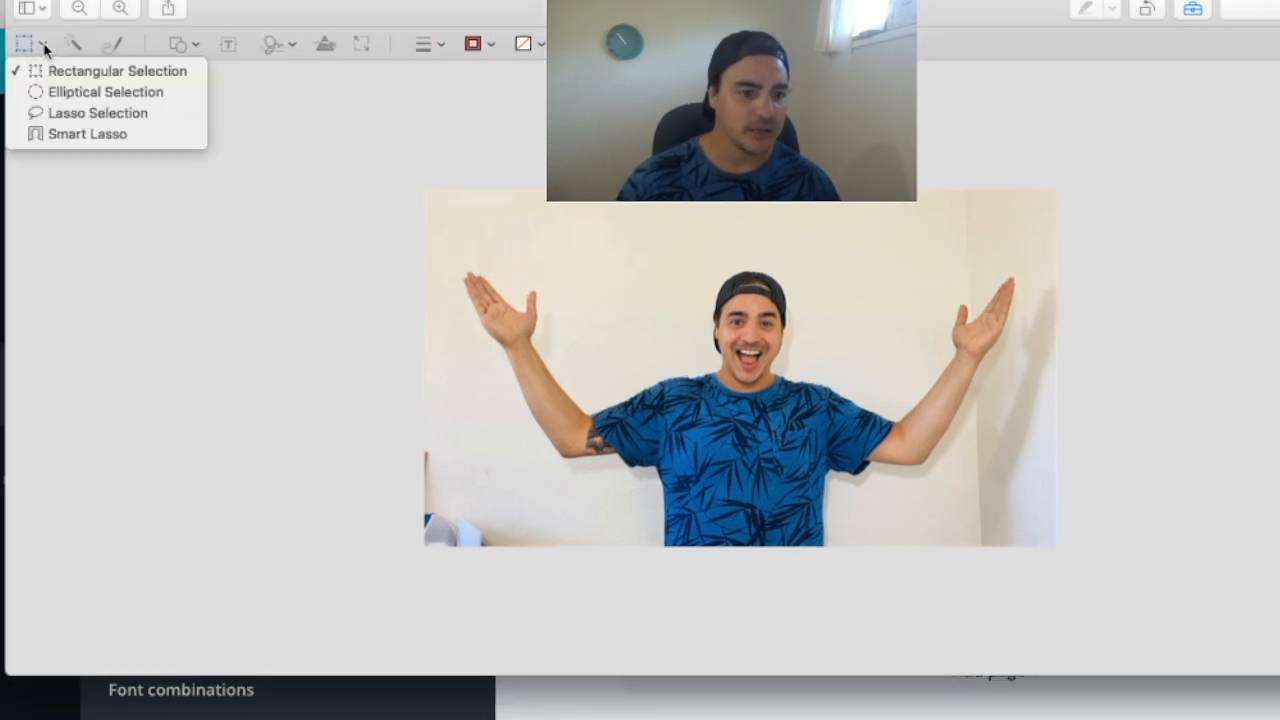
{"action": "left_click", "coordinate": [92, 134]}
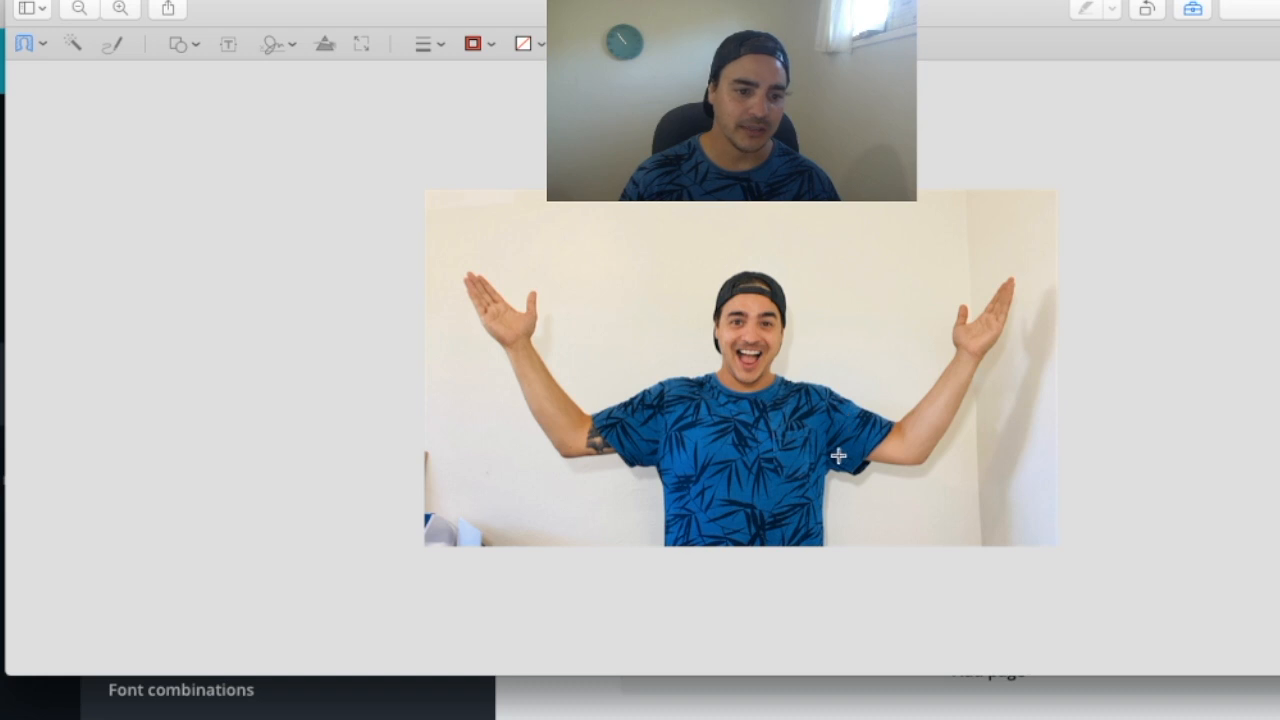
{"action": "left_click_drag", "start_coordinate": [666, 550], "coordinate": [658, 470]}
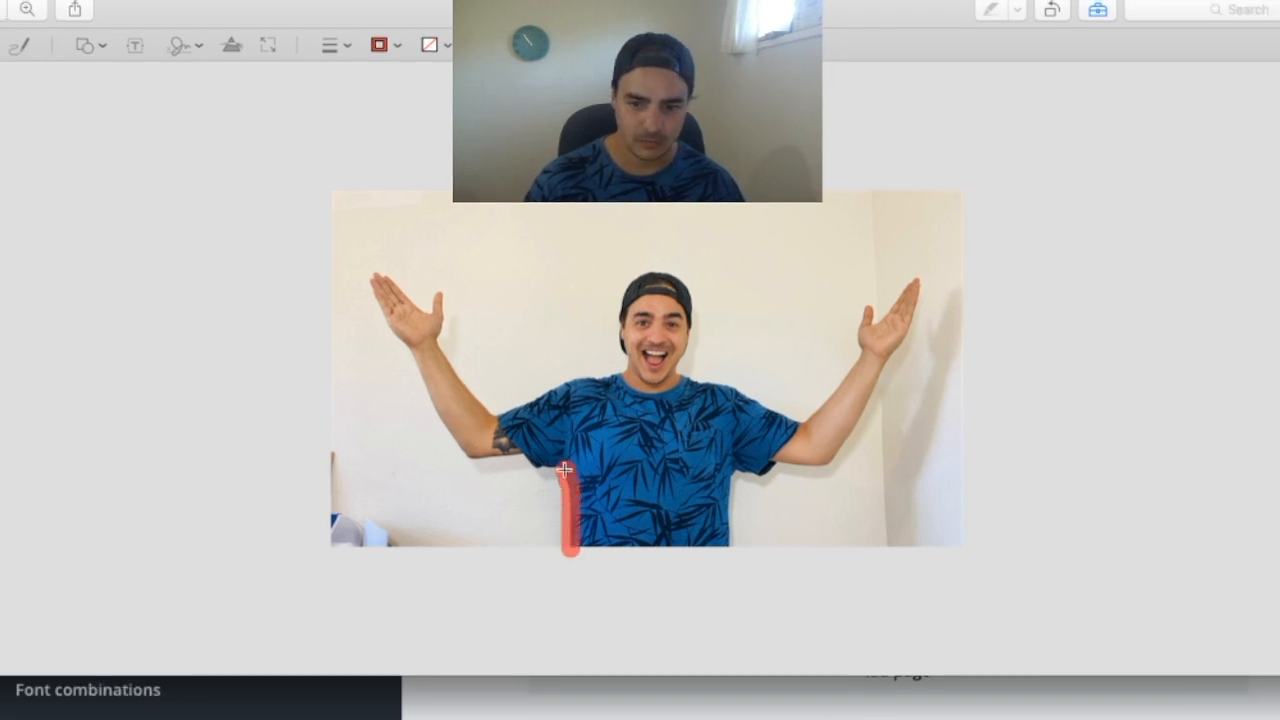
{"action": "mouse_move", "coordinate": [565, 470]}
{"action": "left_mouse_down"}
{"action": "mouse_move", "coordinate": [468, 453]}
{"action": "mouse_move", "coordinate": [373, 271]}
{"action": "mouse_move", "coordinate": [443, 310]}
{"action": "mouse_move", "coordinate": [452, 369]}
{"action": "mouse_move", "coordinate": [535, 403]}
{"action": "mouse_move", "coordinate": [613, 376]}
{"action": "mouse_move", "coordinate": [620, 311]}
{"action": "mouse_move", "coordinate": [652, 273]}
{"action": "mouse_move", "coordinate": [692, 301]}
{"action": "mouse_move", "coordinate": [694, 380]}
{"action": "mouse_move", "coordinate": [822, 406]}
{"action": "mouse_move", "coordinate": [913, 277]}
{"action": "mouse_move", "coordinate": [899, 354]}
{"action": "mouse_move", "coordinate": [851, 436]}
{"action": "mouse_move", "coordinate": [737, 471]}
{"action": "mouse_move", "coordinate": [730, 545]}
{"action": "left_mouse_up"}
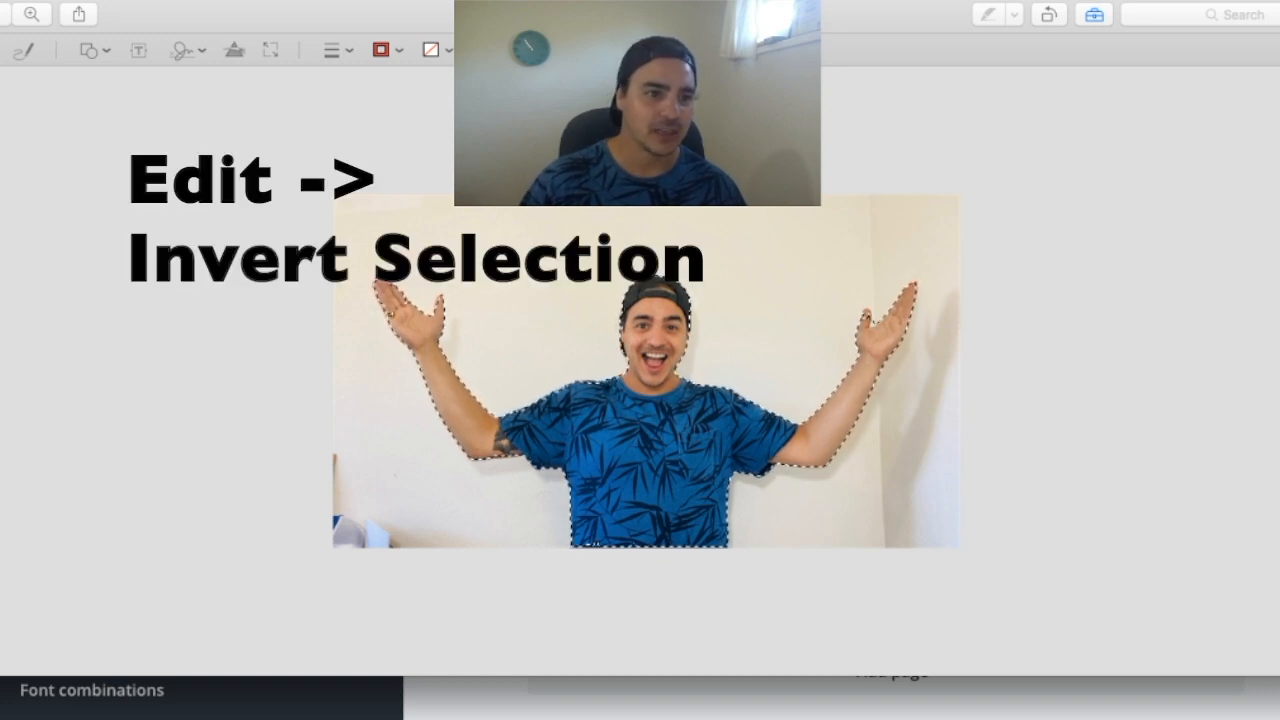
Invert the selection and delete the wall background around the man, leaving only his cutout
{"action": "key", "text": "super+shift+i"}
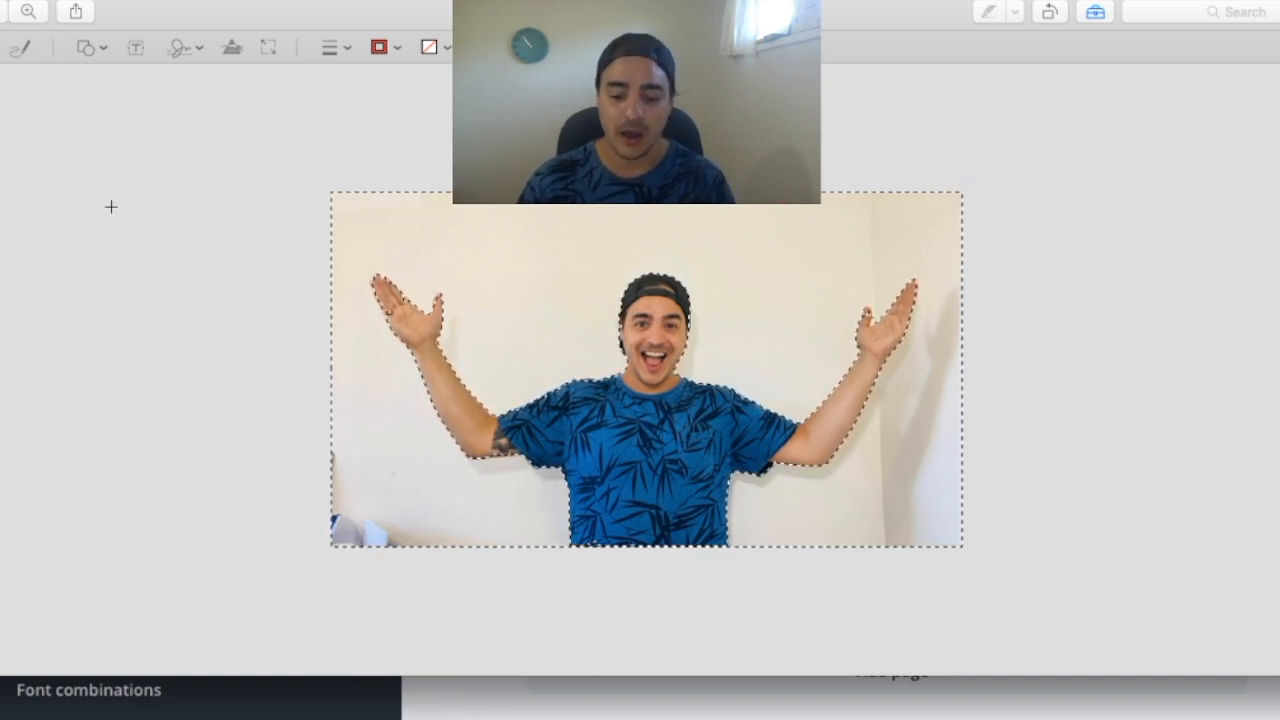
{"action": "key", "text": "Delete"}
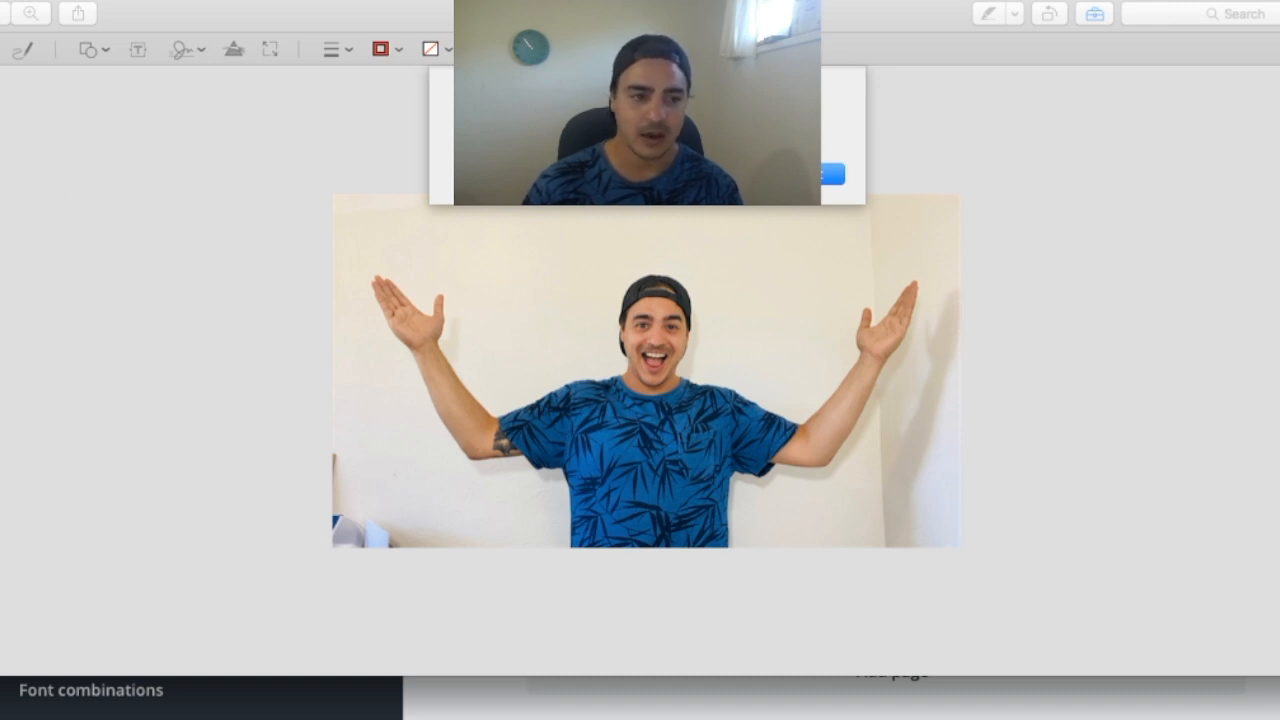
{"action": "key", "text": "Return"}
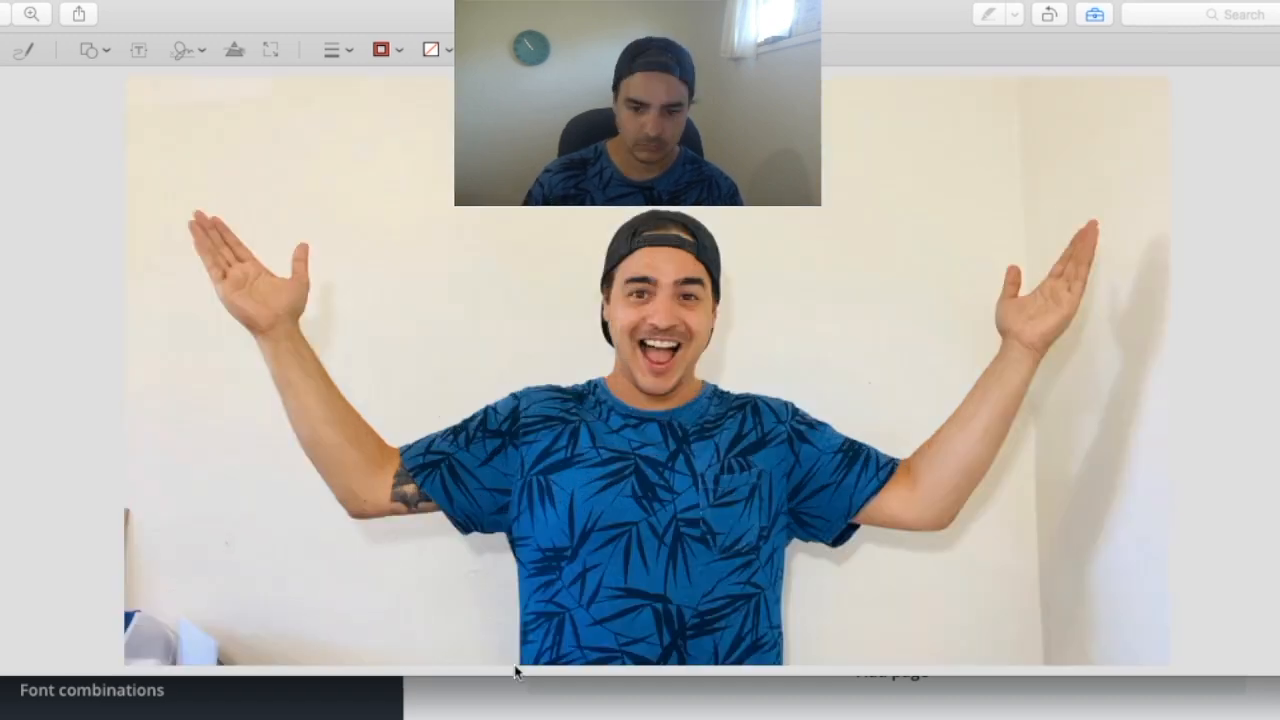
Back in Canva, upload the cutout photo and place it centered along the page's bottom edge beneath the heading
{"action": "mouse_move", "coordinate": [518, 665]}
{"action": "left_mouse_down"}
{"action": "mouse_move", "coordinate": [518, 590]}
{"action": "mouse_move", "coordinate": [490, 534]}
{"action": "mouse_move", "coordinate": [326, 484]}
{"action": "mouse_move", "coordinate": [190, 213]}
{"action": "mouse_move", "coordinate": [290, 276]}
{"action": "mouse_move", "coordinate": [309, 259]}
{"action": "mouse_move", "coordinate": [299, 319]}
{"action": "mouse_move", "coordinate": [373, 426]}
{"action": "mouse_move", "coordinate": [581, 384]}
{"action": "mouse_move", "coordinate": [621, 224]}
{"action": "mouse_move", "coordinate": [718, 255]}
{"action": "mouse_move", "coordinate": [718, 384]}
{"action": "mouse_move", "coordinate": [912, 456]}
{"action": "mouse_move", "coordinate": [1001, 340]}
{"action": "mouse_move", "coordinate": [1019, 270]}
{"action": "mouse_move", "coordinate": [1099, 237]}
{"action": "mouse_move", "coordinate": [960, 516]}
{"action": "mouse_move", "coordinate": [798, 539]}
{"action": "mouse_move", "coordinate": [784, 663]}
{"action": "left_mouse_up"}
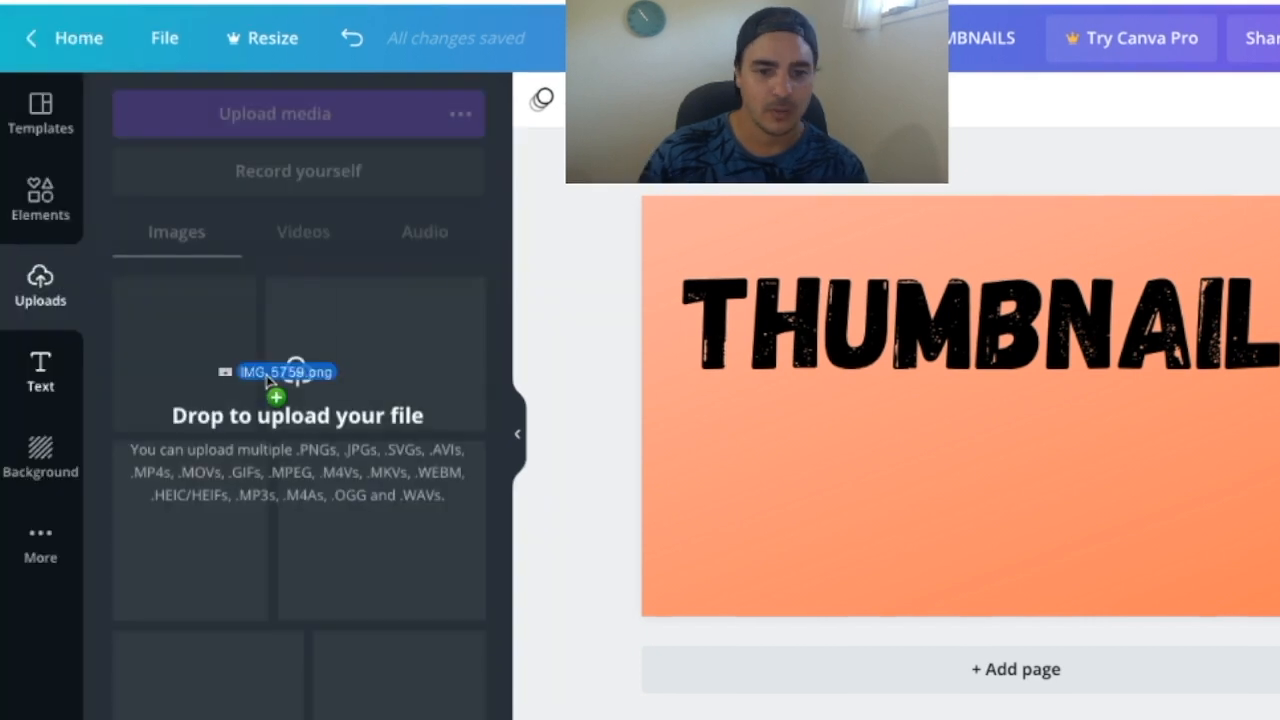
{"action": "left_click_drag", "start_coordinate": [268, 378], "coordinate": [310, 364]}
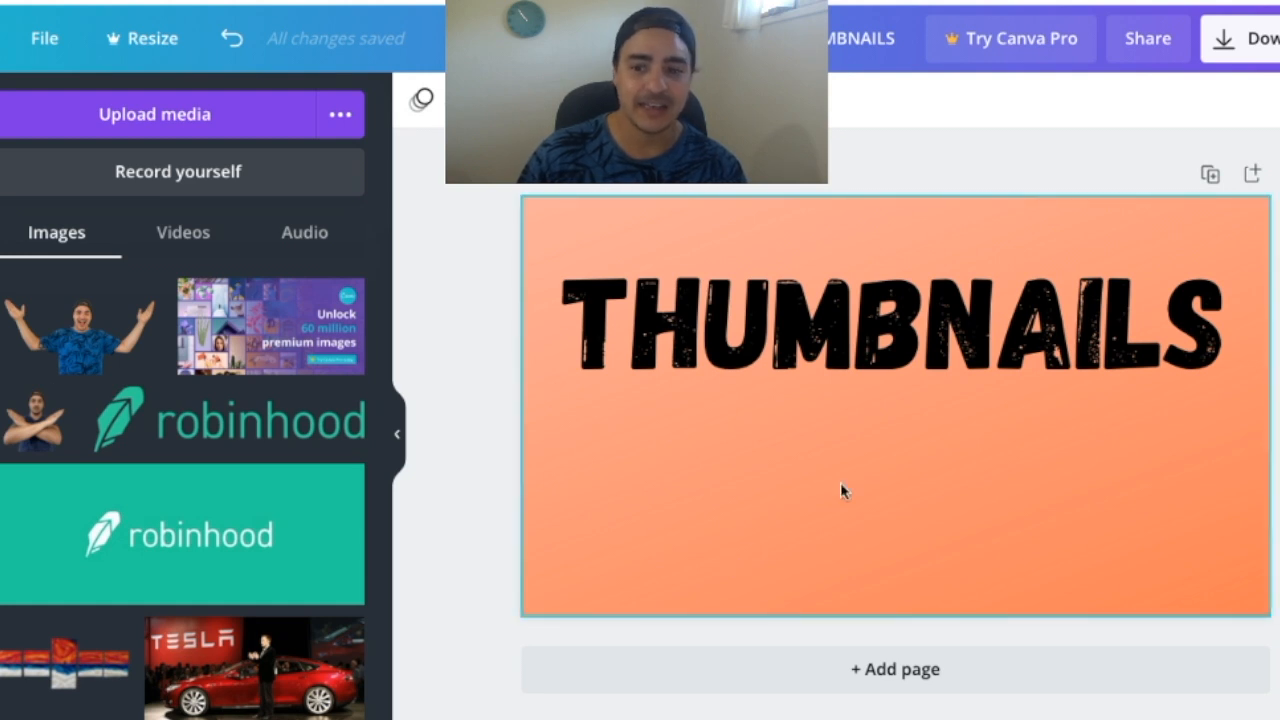
{"action": "left_click", "coordinate": [840, 490]}
{"action": "left_click_drag", "start_coordinate": [82, 347], "coordinate": [917, 507]}
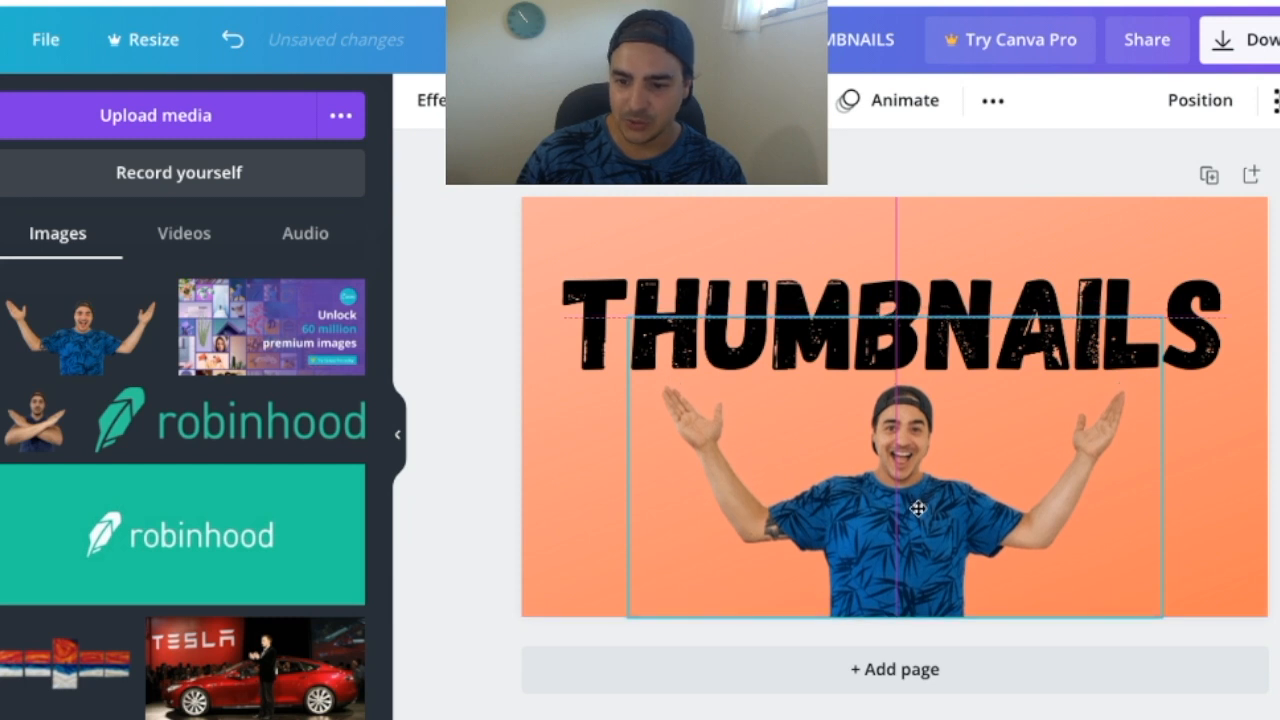
{"action": "left_click_drag", "start_coordinate": [917, 509], "coordinate": [917, 509]}
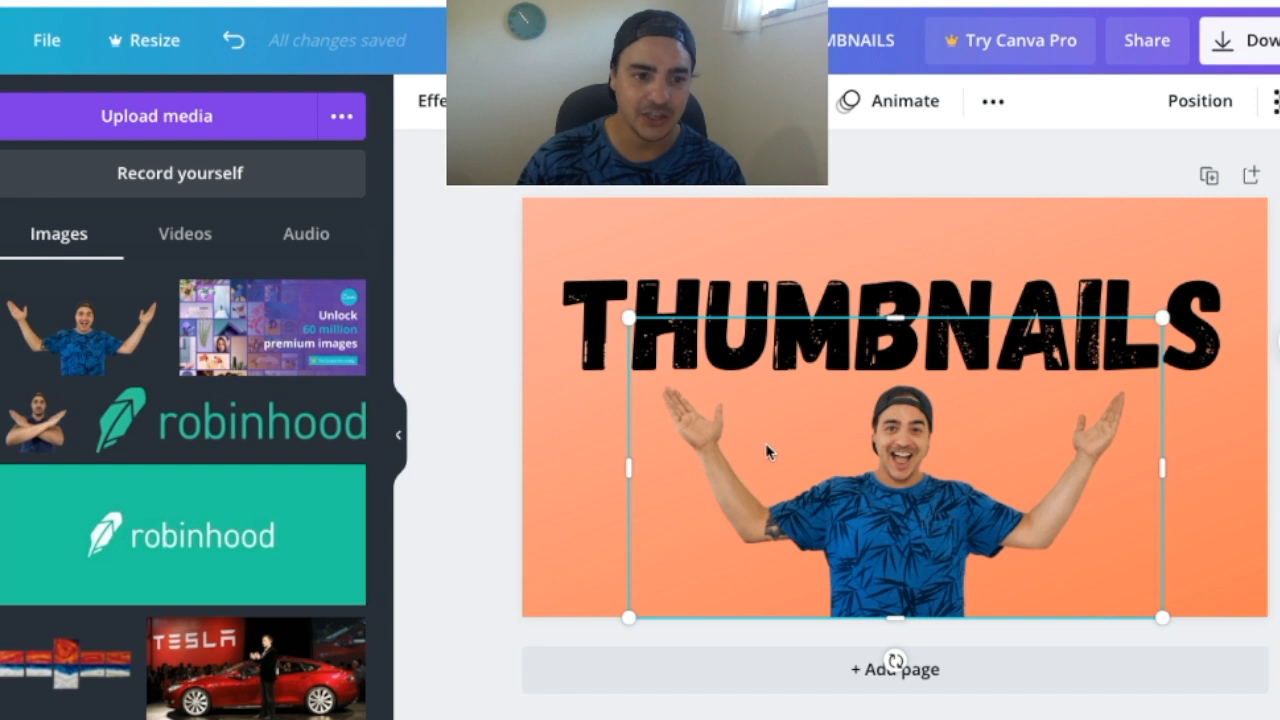
{"action": "left_click", "coordinate": [510, 206]}
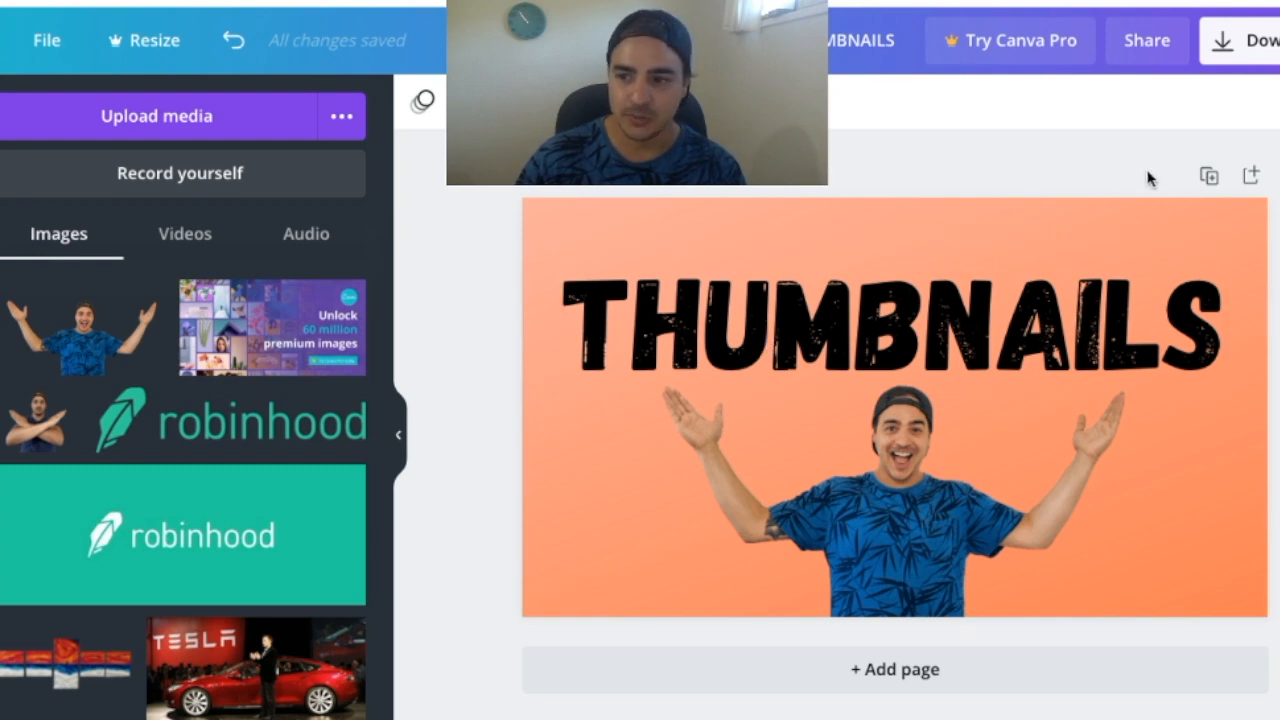
Duplicate the thumbnail page and remove the gradient image and remaining background color from the first page
{"action": "left_click", "coordinate": [1207, 177]}
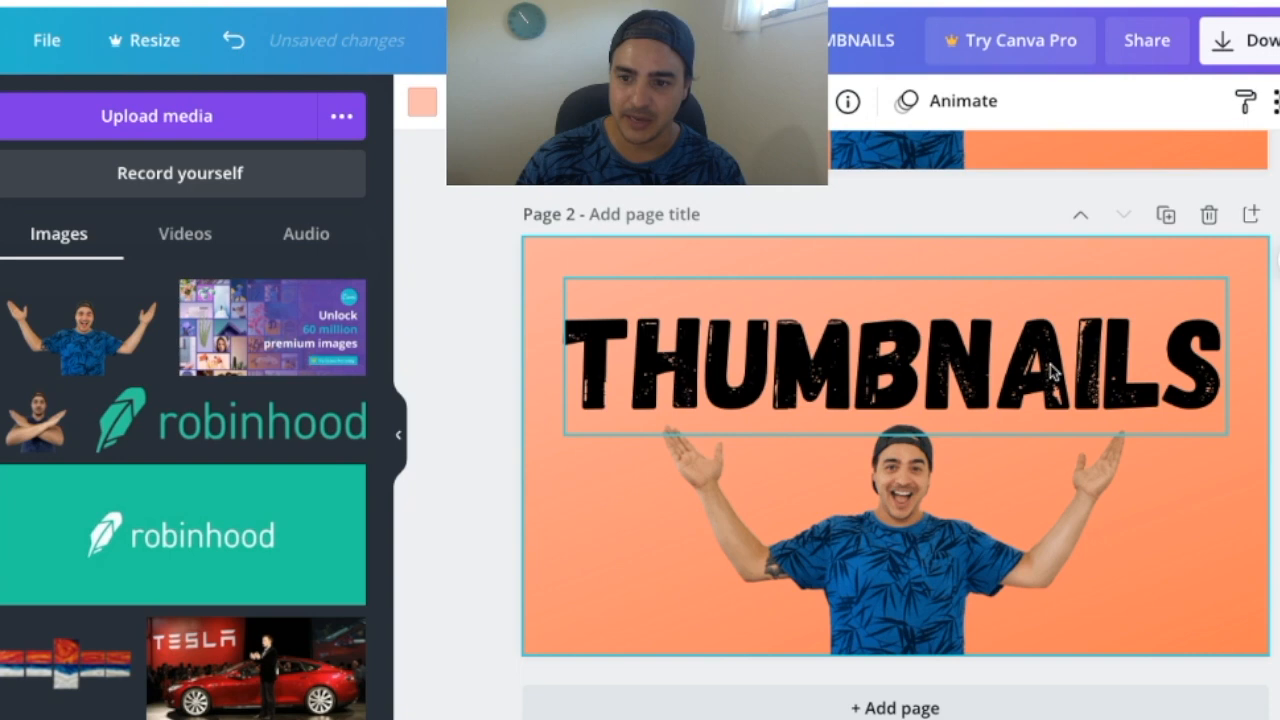
{"action": "scroll", "coordinate": [1050, 364], "scroll_direction": "up", "scroll_amount": 5}
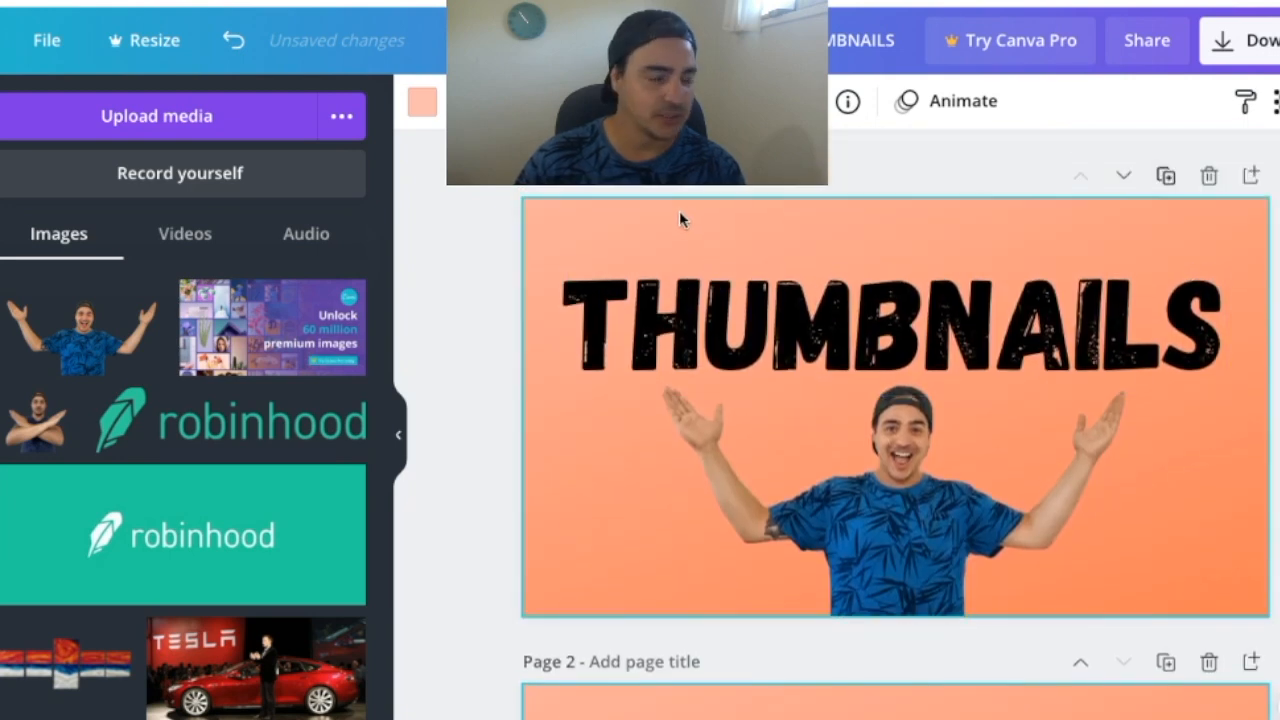
{"action": "key", "text": "Delete"}
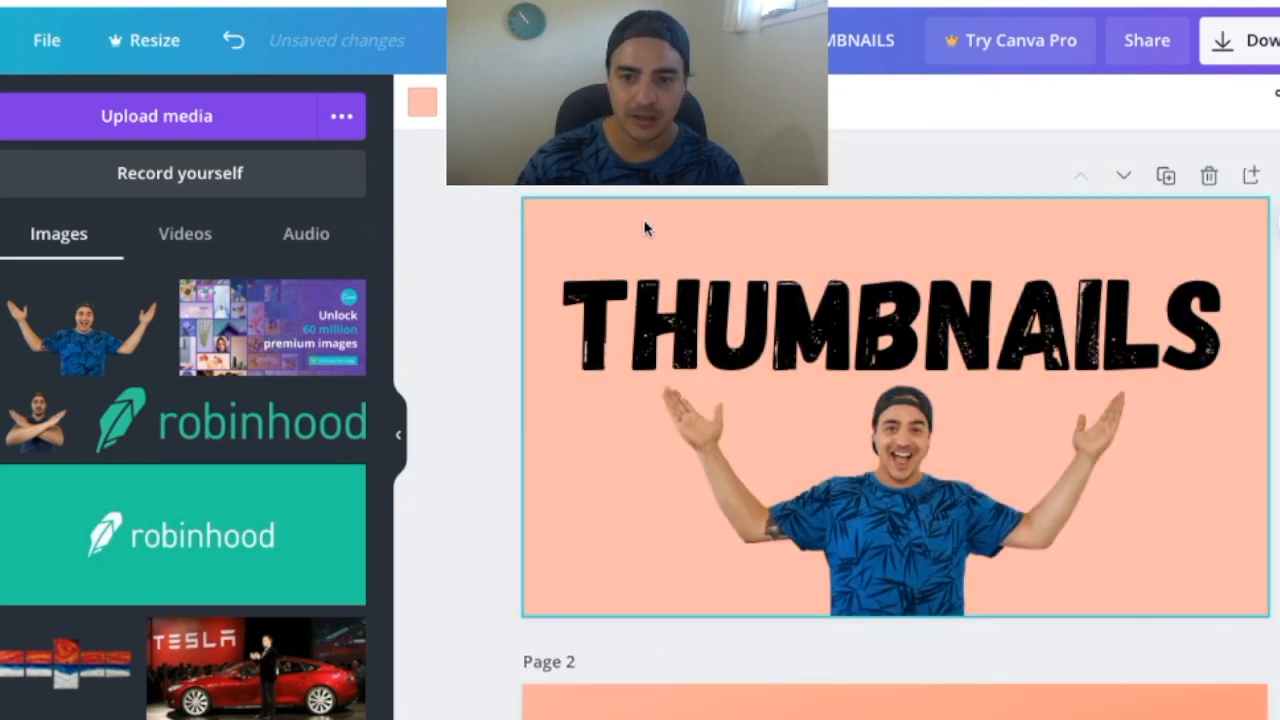
{"action": "key", "text": "Delete"}
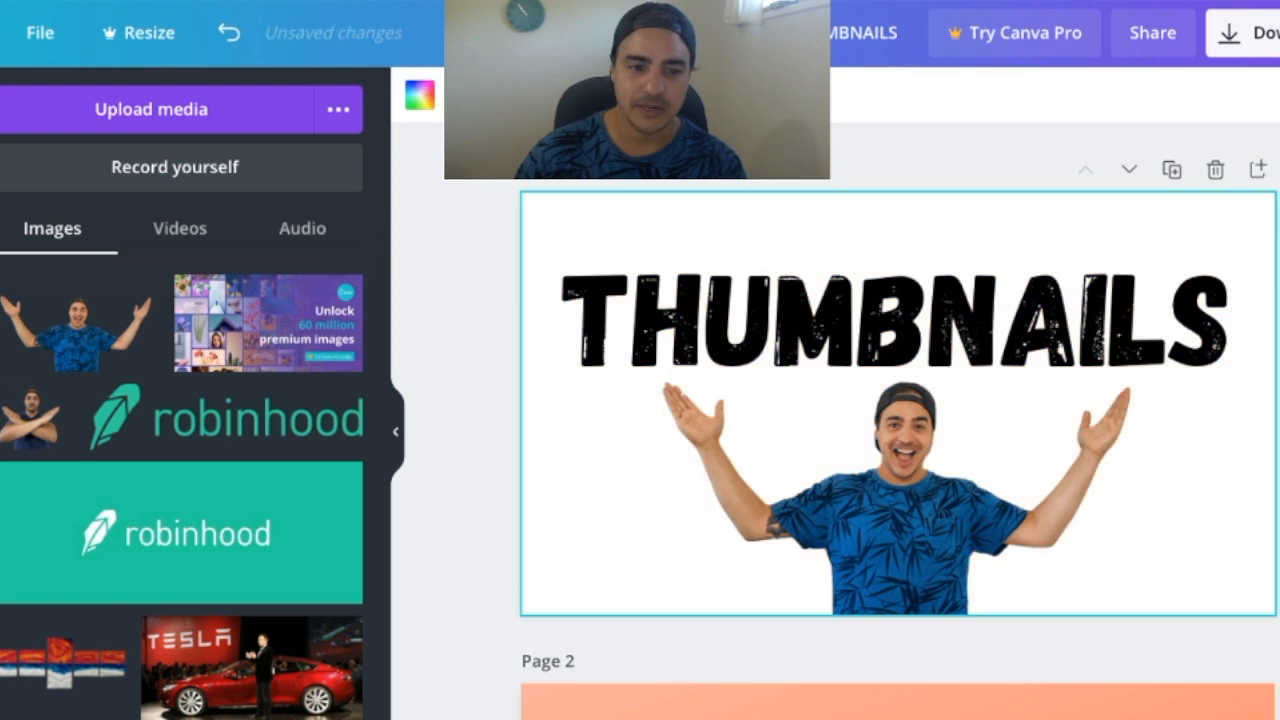
Search the elements for "city" and restore the orange gradient background on the first page
{"action": "left_click", "coordinate": [0, 500]}
{"action": "left_click", "coordinate": [38, 432]}
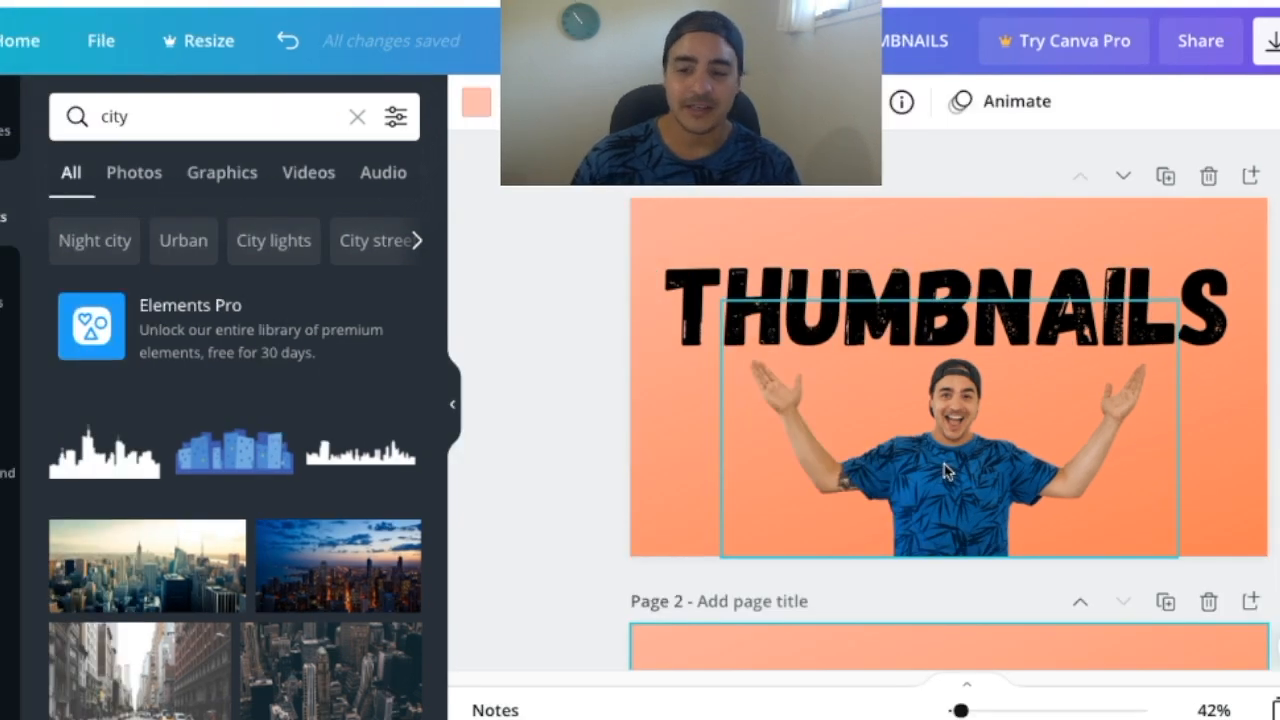
Add the Glow shadow effect to the man's cutout on the first page and open the effect's settings
{"action": "left_click", "coordinate": [946, 462]}
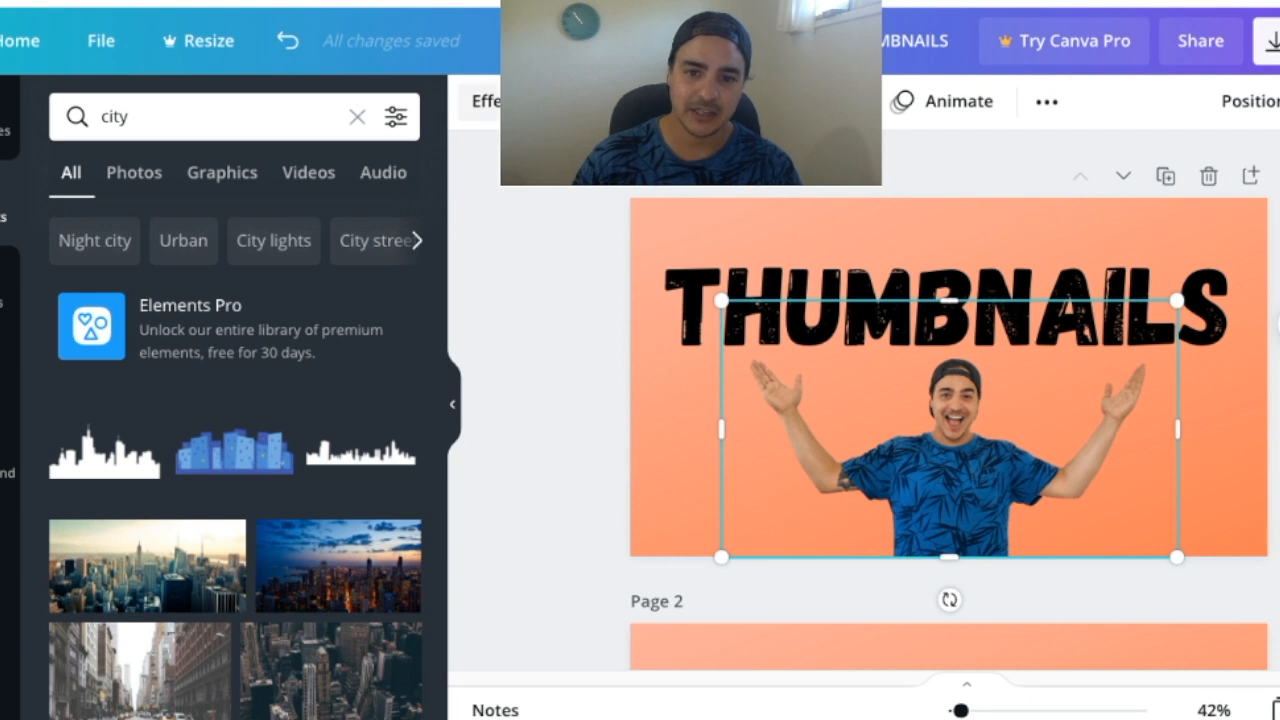
{"action": "left_click", "coordinate": [504, 101]}
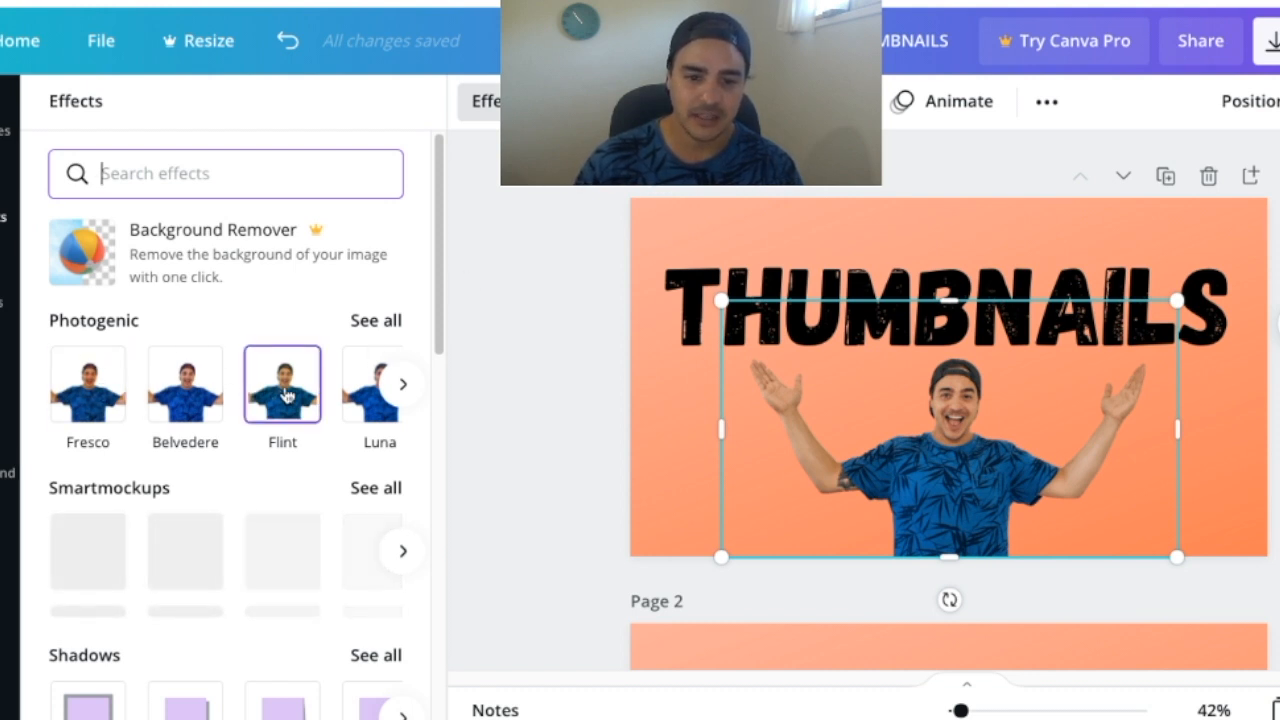
{"action": "scroll", "coordinate": [310, 393], "scroll_direction": "down", "scroll_amount": 3}
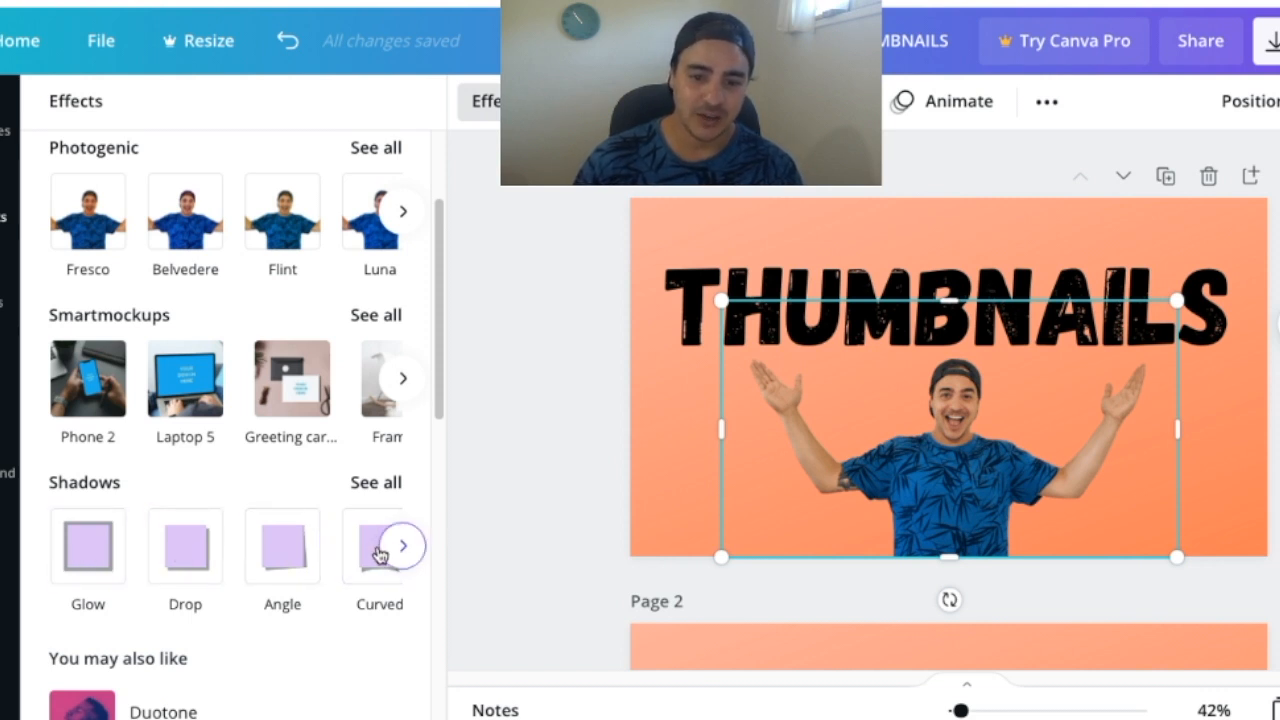
{"action": "left_click", "coordinate": [83, 556]}
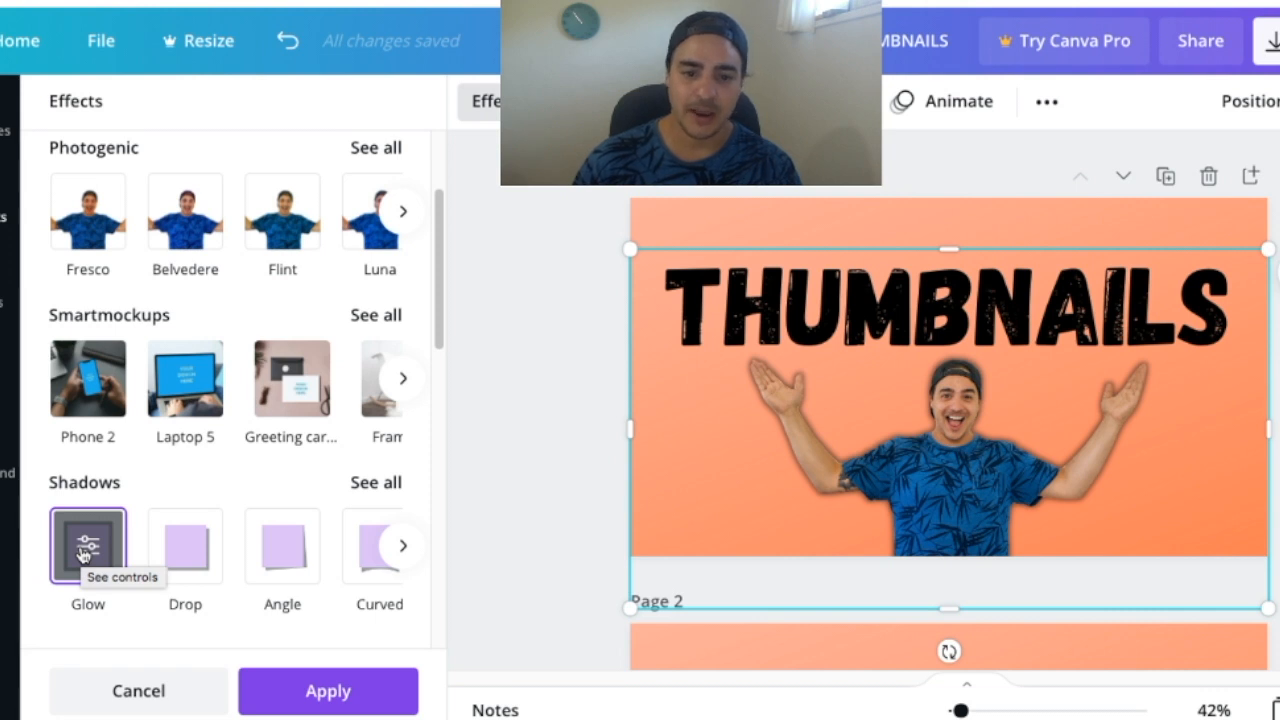
{"action": "left_click", "coordinate": [88, 550]}
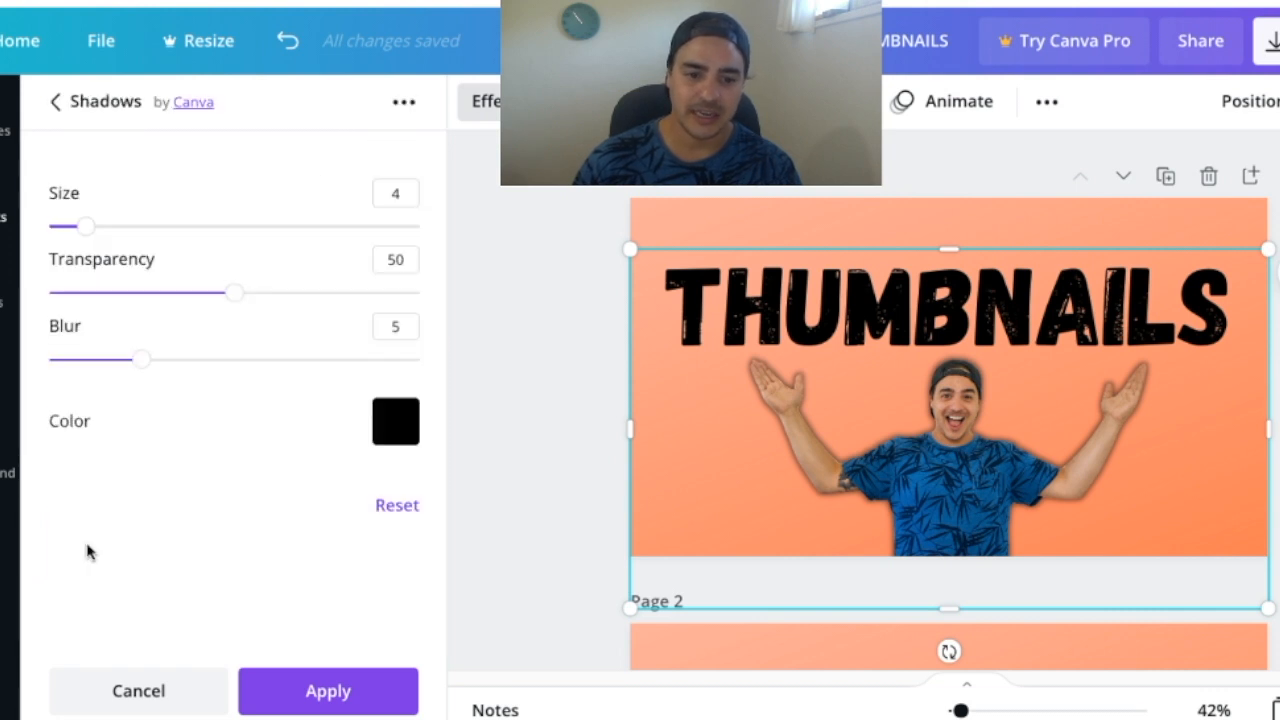
Increase the glow's blur slightly, set its color to white, and apply the effect to the cutout
{"action": "left_click_drag", "start_coordinate": [150, 361], "coordinate": [194, 359]}
{"action": "left_click", "coordinate": [395, 421]}
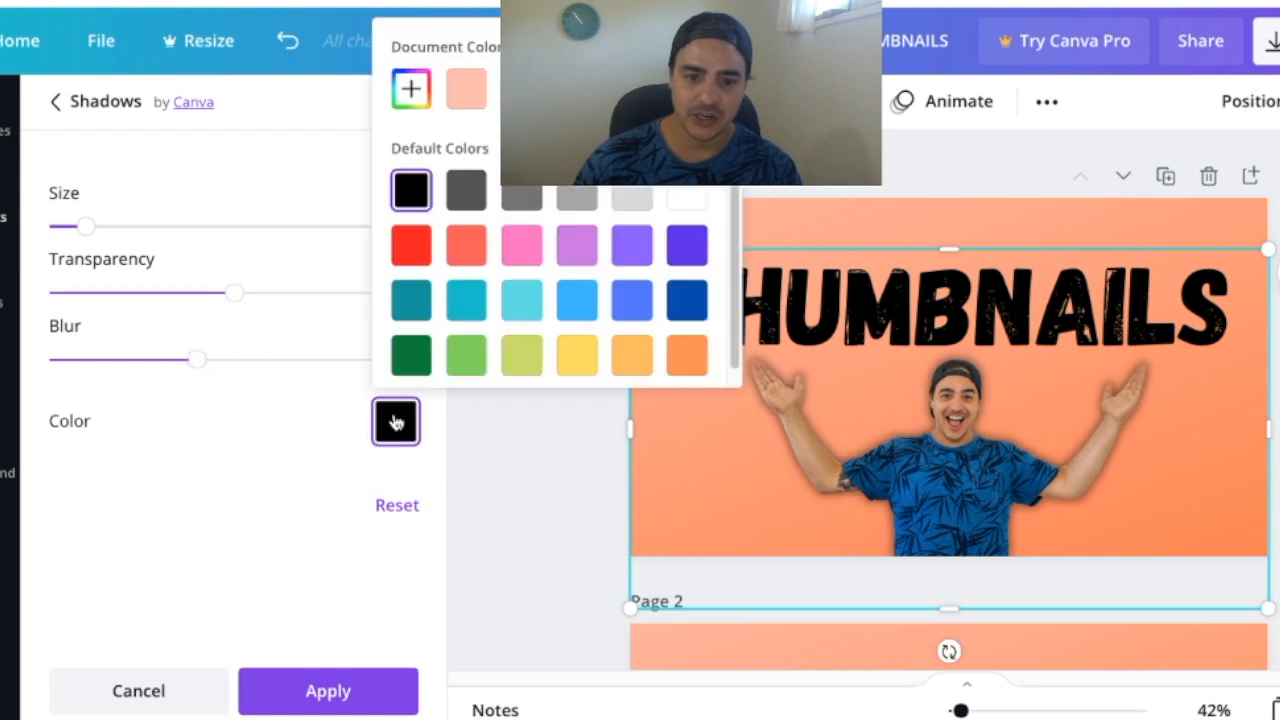
{"action": "left_click", "coordinate": [690, 195]}
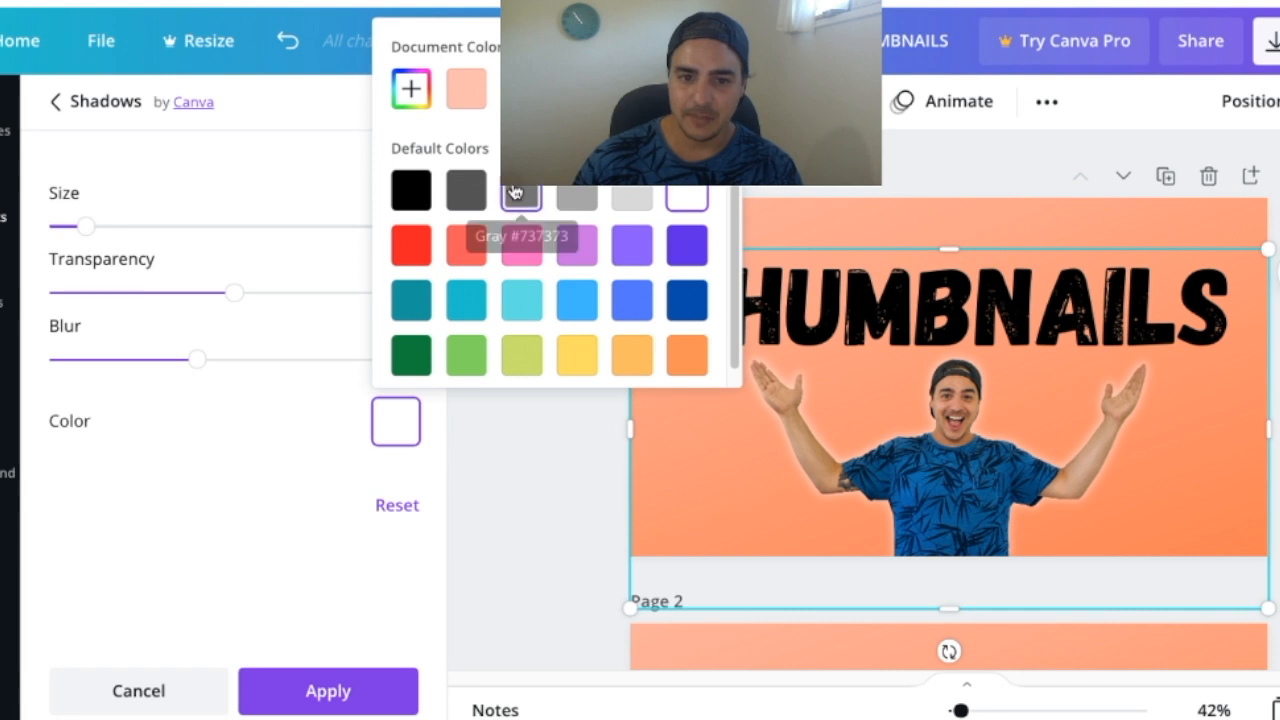
{"action": "left_click", "coordinate": [330, 692]}
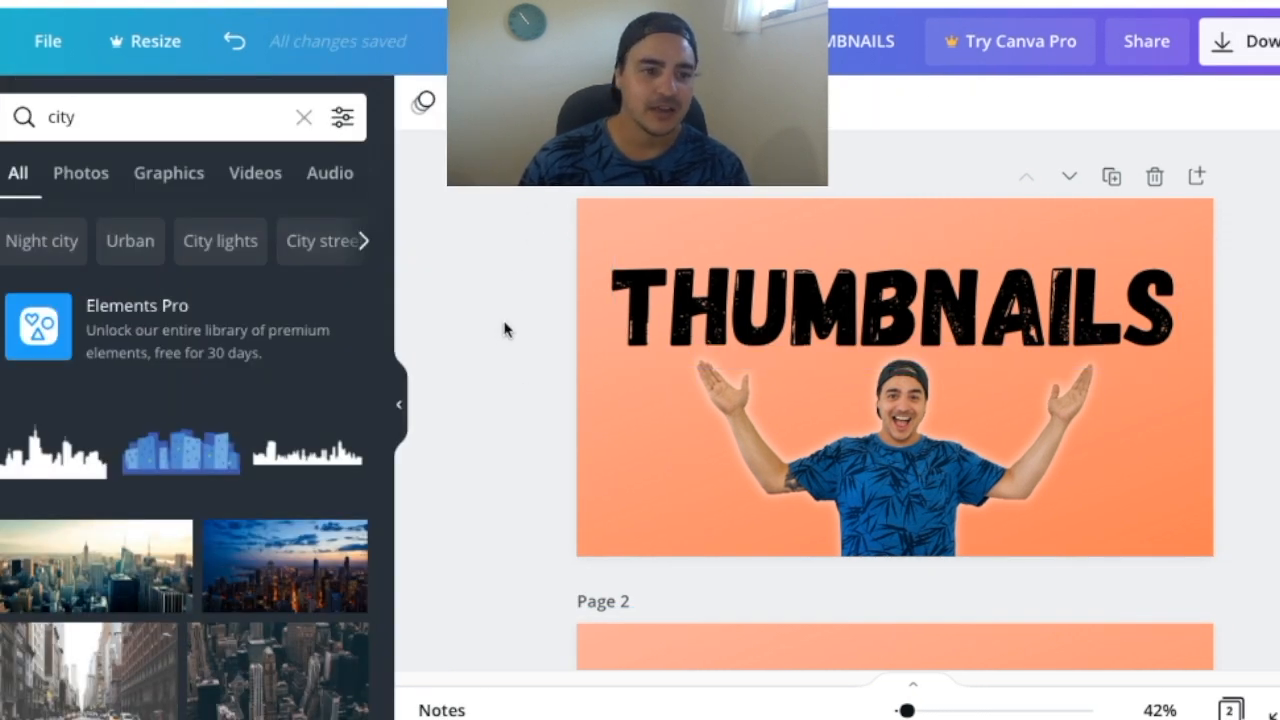
Download only Page 1 of the design as a PNG
{"action": "left_click", "coordinate": [1263, 64]}
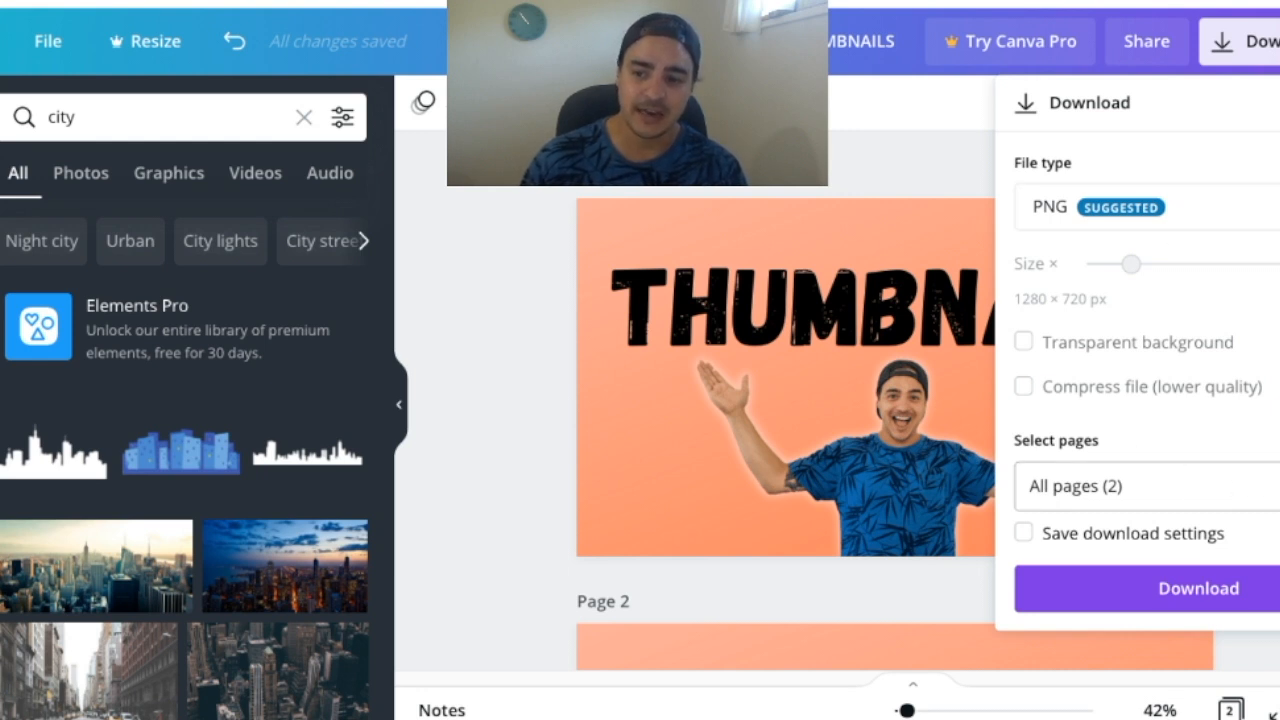
{"action": "left_click", "coordinate": [1100, 486]}
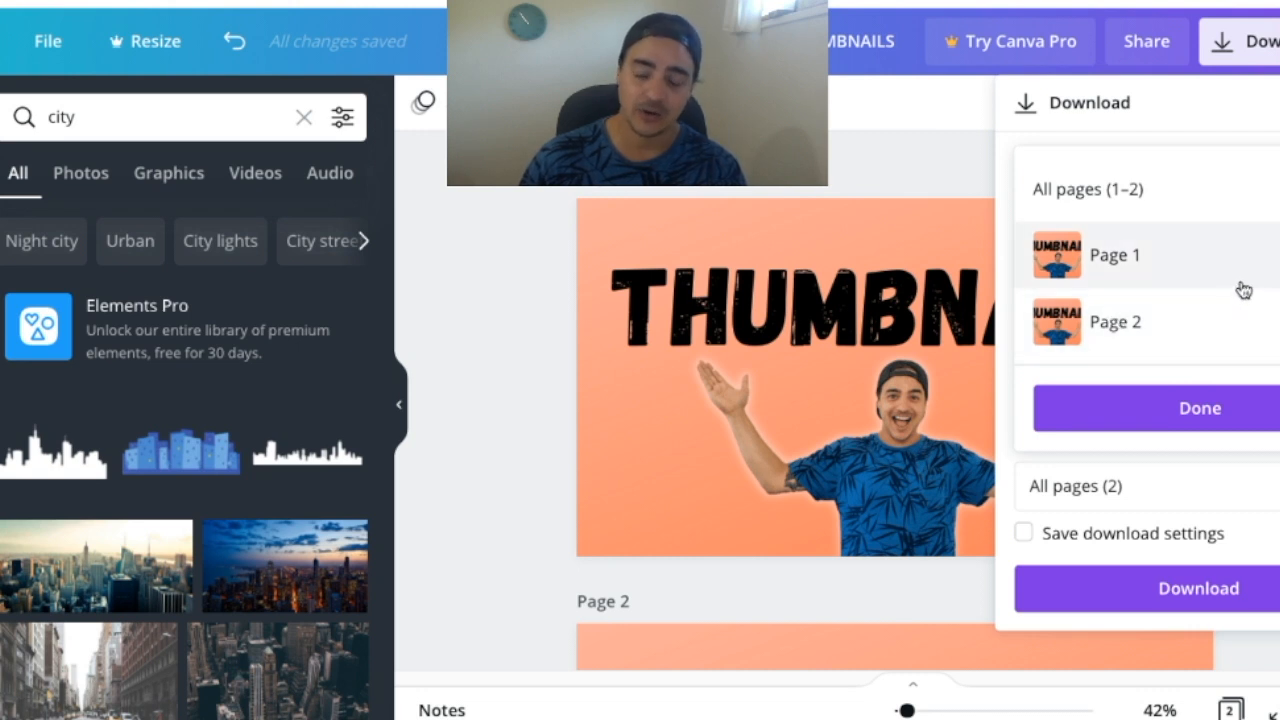
{"action": "left_click", "coordinate": [1115, 255]}
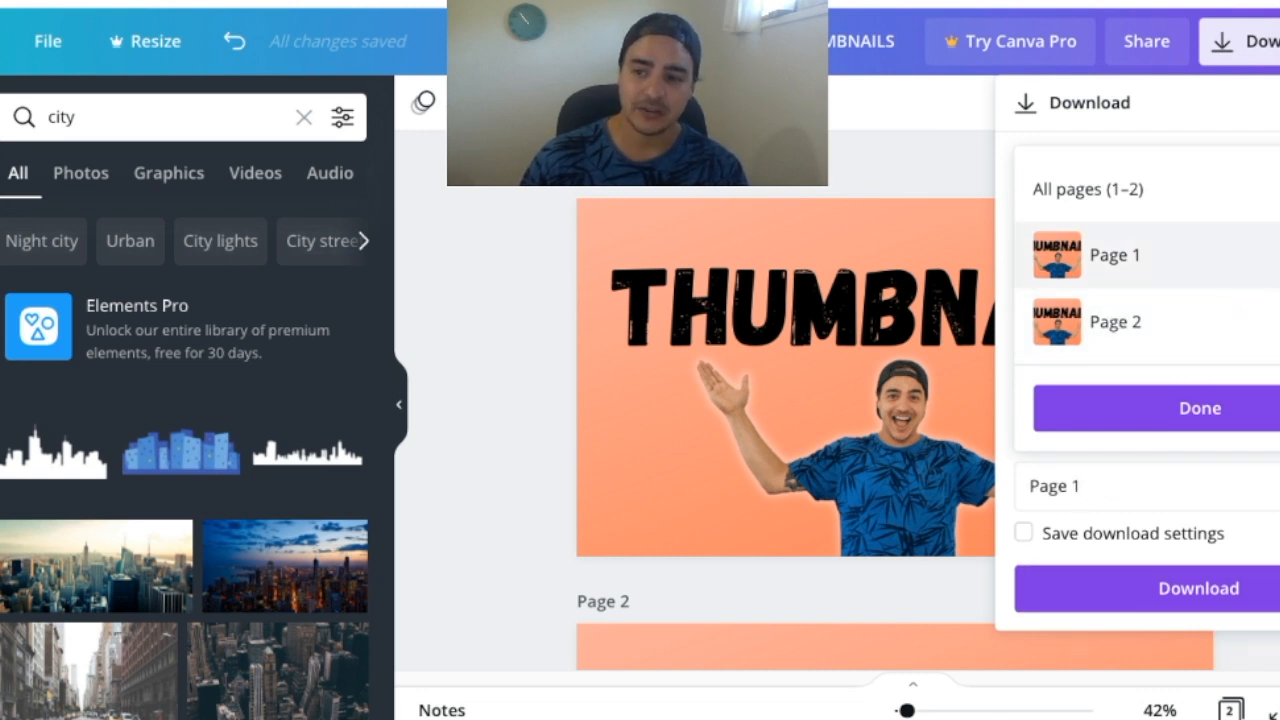
{"action": "left_click", "coordinate": [1215, 420]}
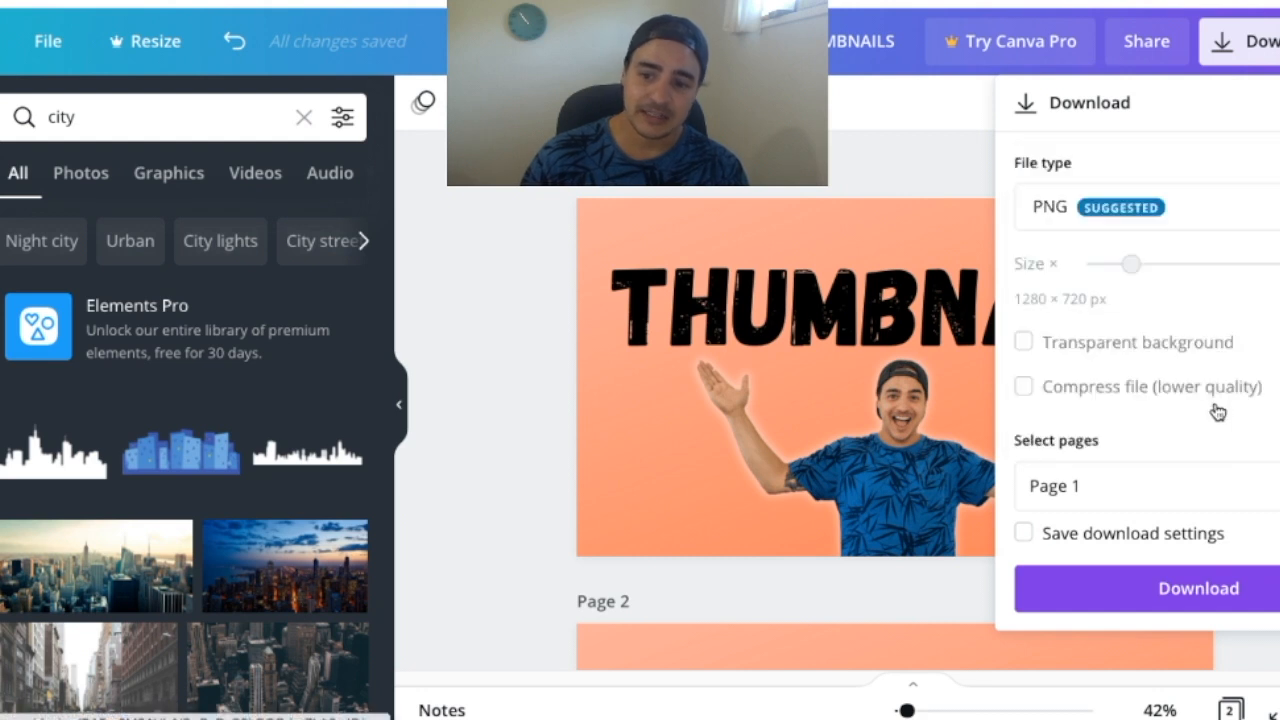
{"action": "left_click", "coordinate": [1185, 588]}
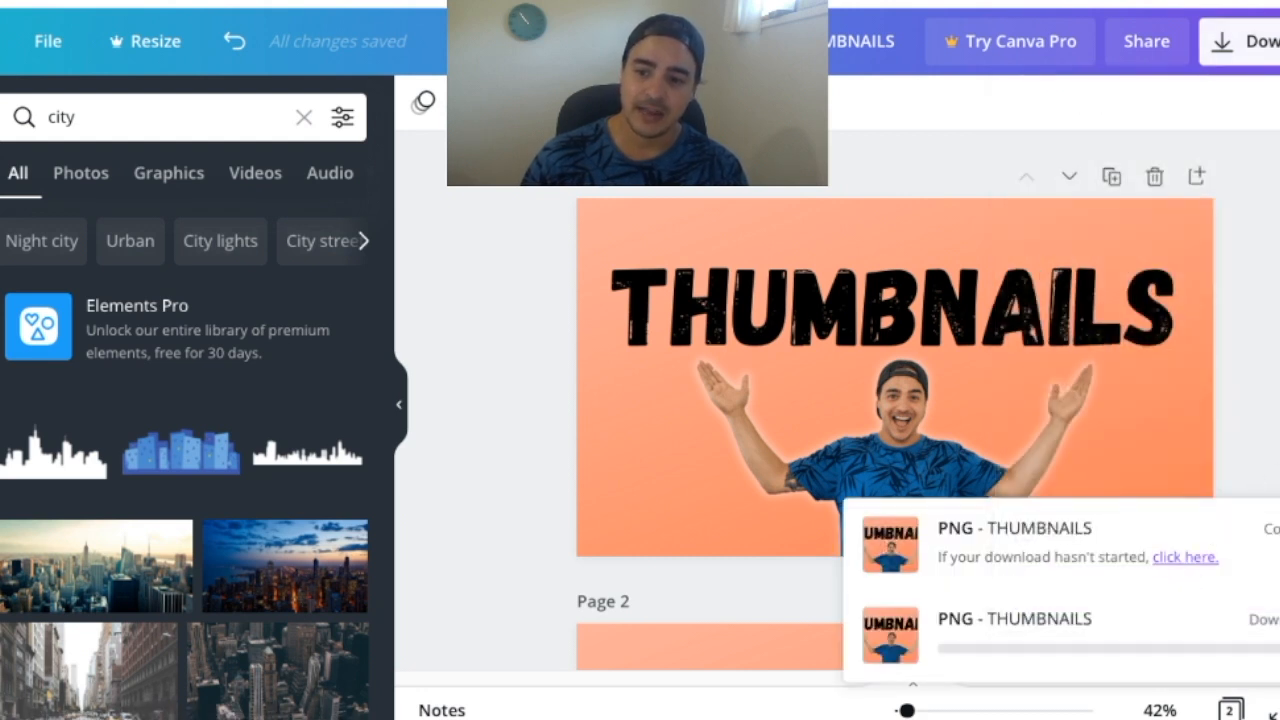